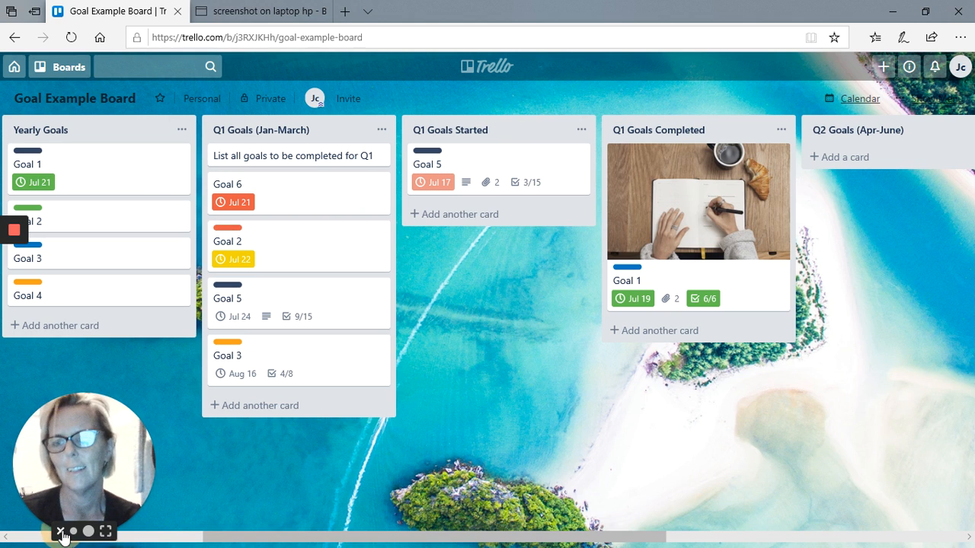
Look over the board's lists from Goal Categories to Q1 Goals Completed and view the board's rename option.
left_click(61, 532)
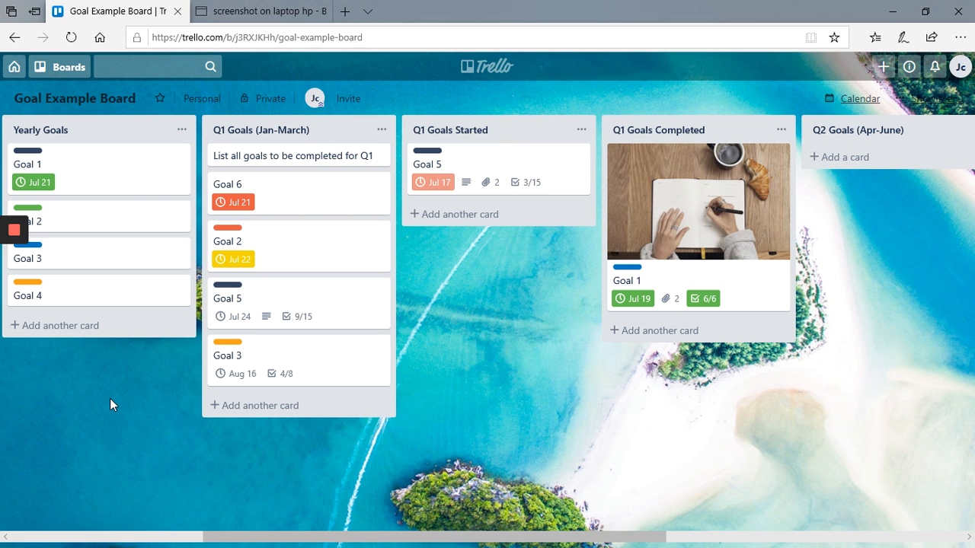
mouse_move(21, 224)
scroll(86, 143, "left", 5)
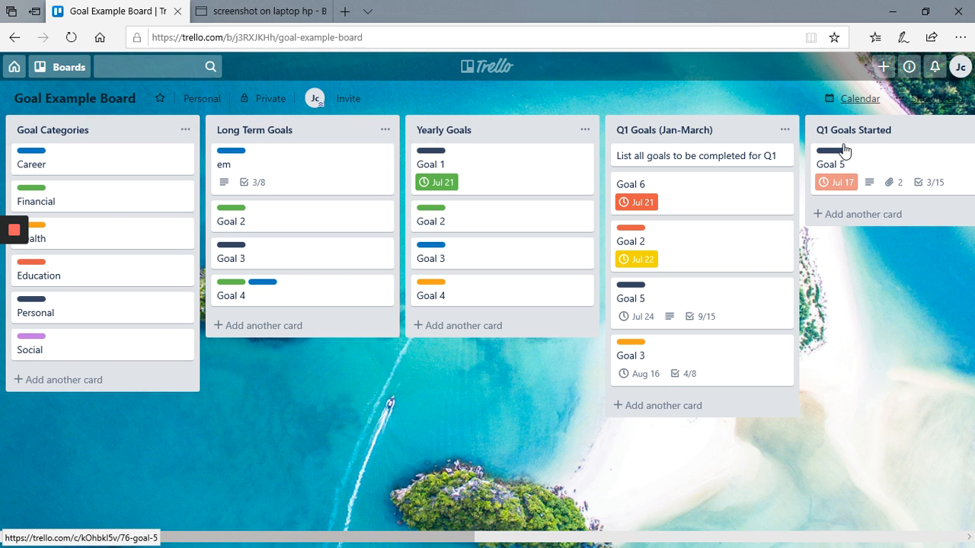
scroll(843, 152, "right", 2)
scroll(844, 150, "right", 3)
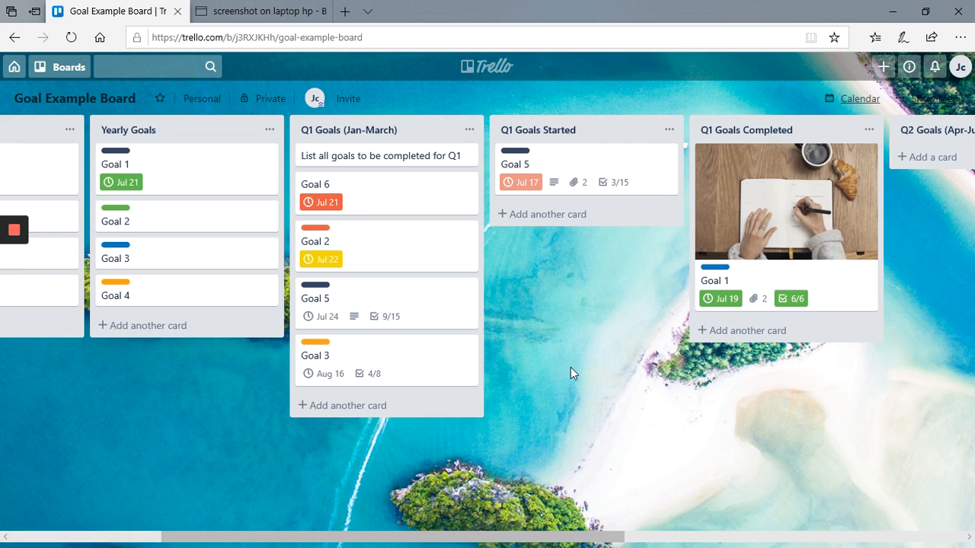
left_click(72, 101)
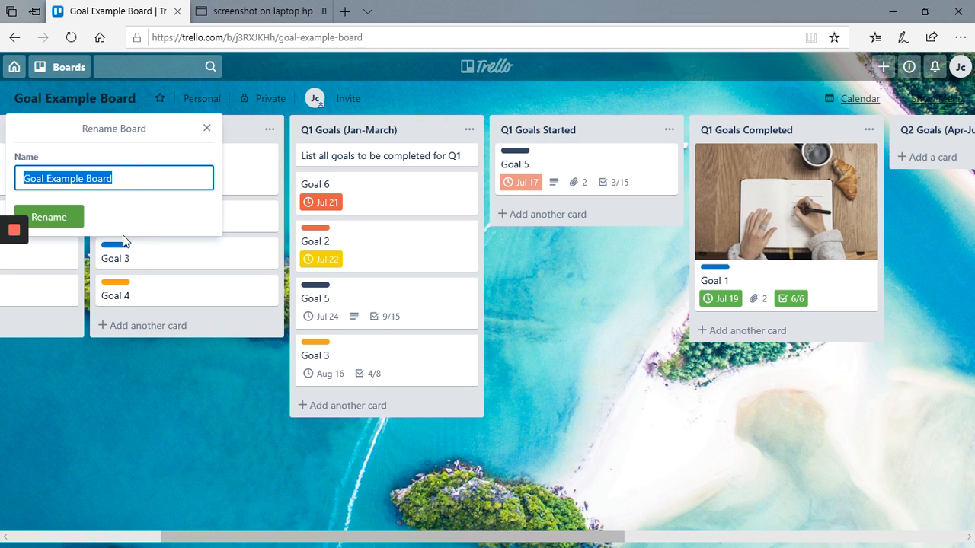
left_click(207, 131)
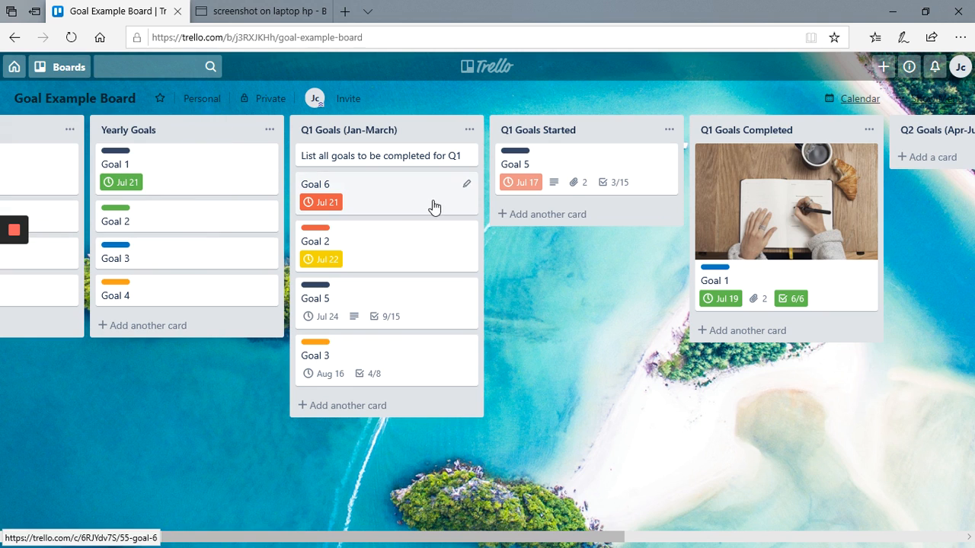
Search the board's Power-Ups for "calendar" and close the Power-Ups directory.
left_click(933, 100)
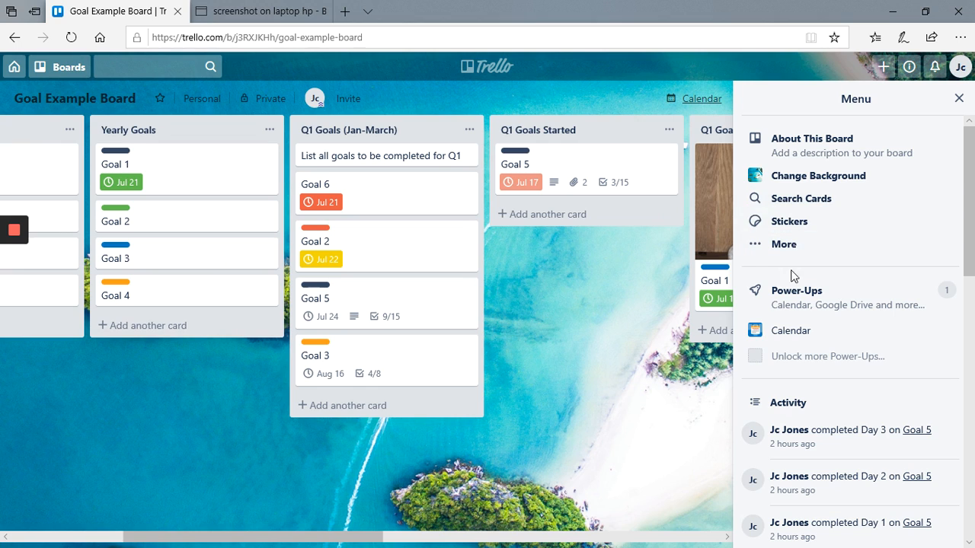
left_click(792, 301)
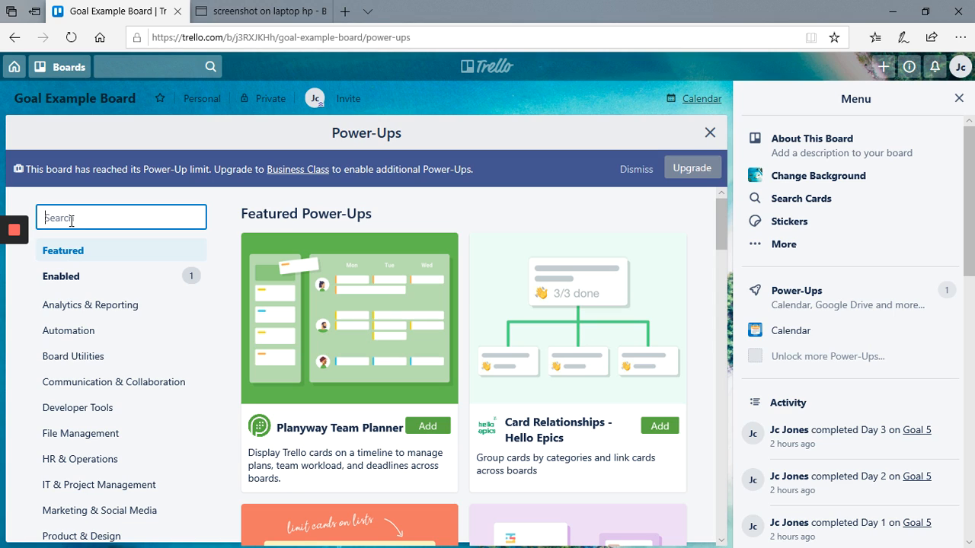
type("calendar")
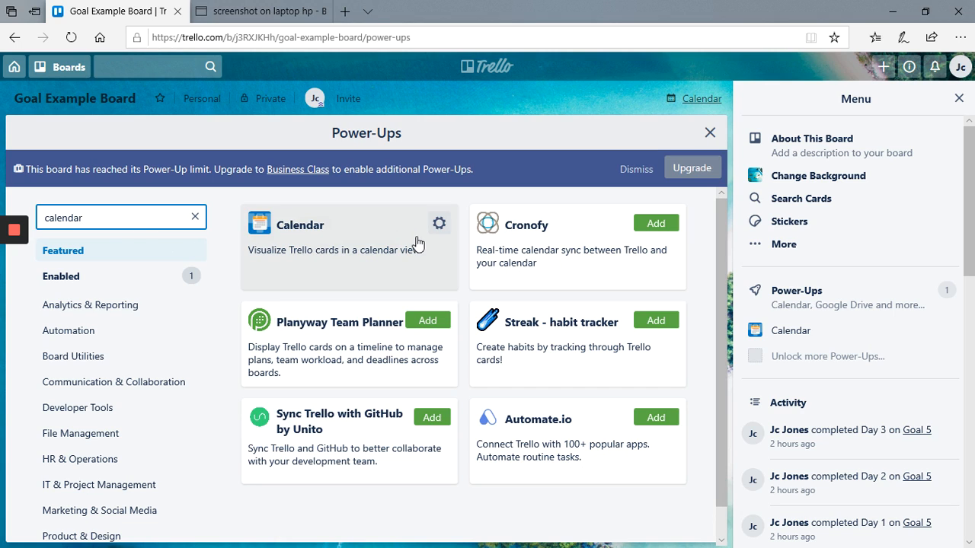
left_click(710, 133)
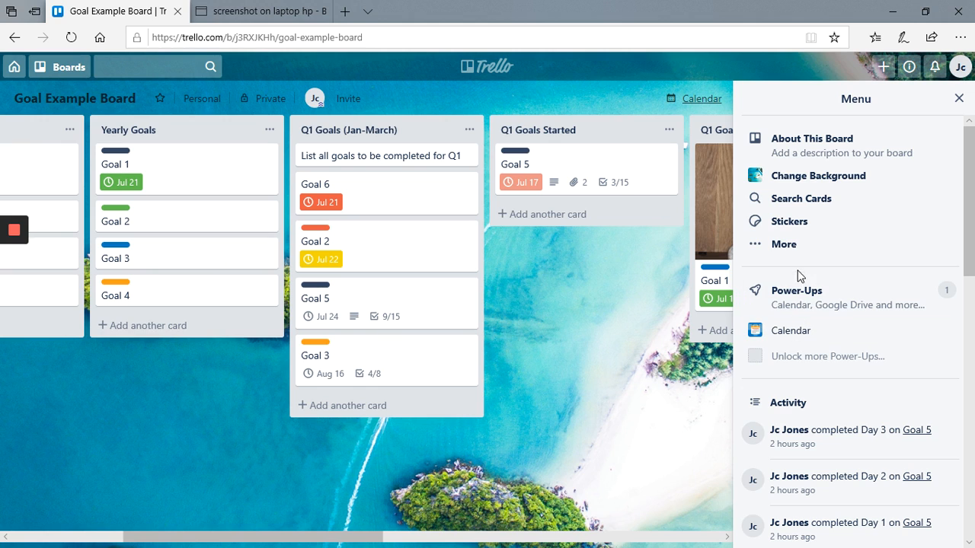
View the board's archived items and return to the additional board options.
left_click(797, 249)
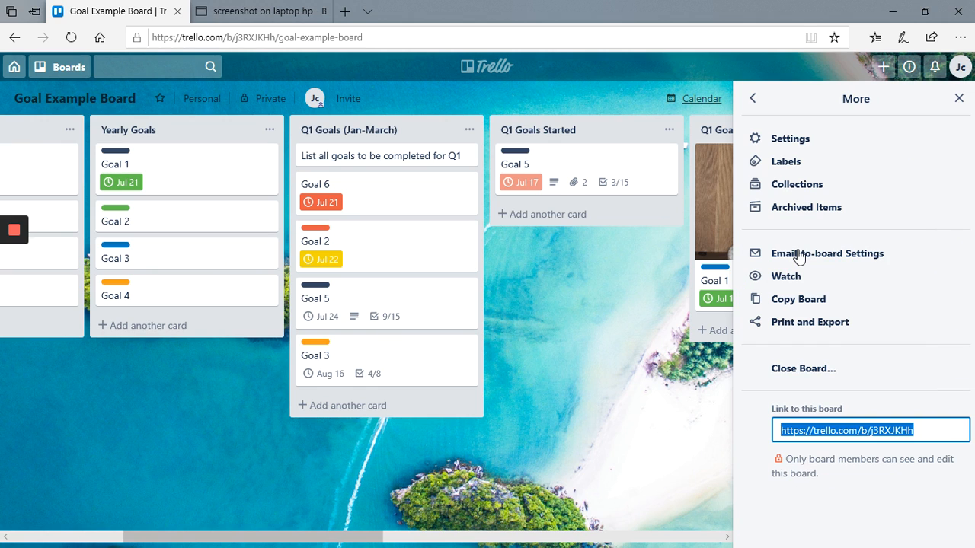
left_click(799, 208)
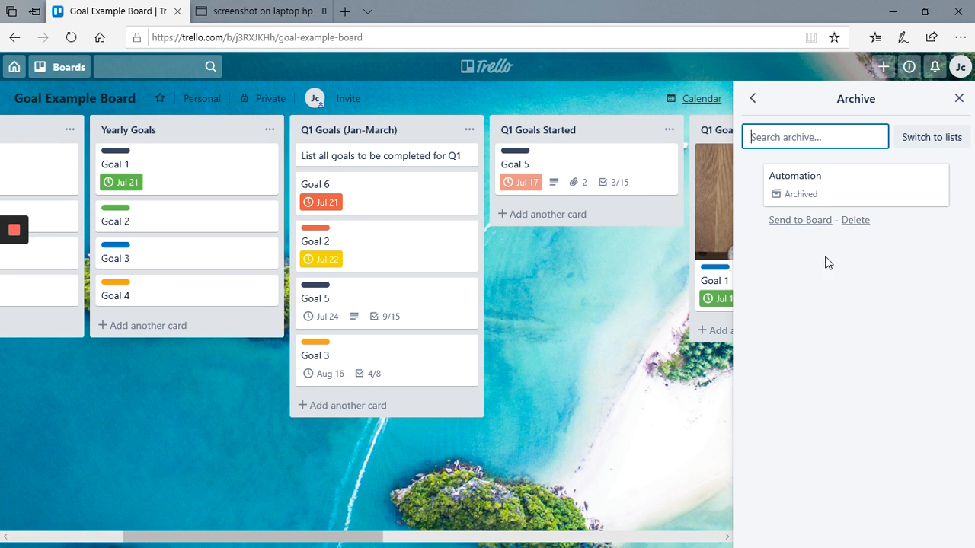
left_click(755, 99)
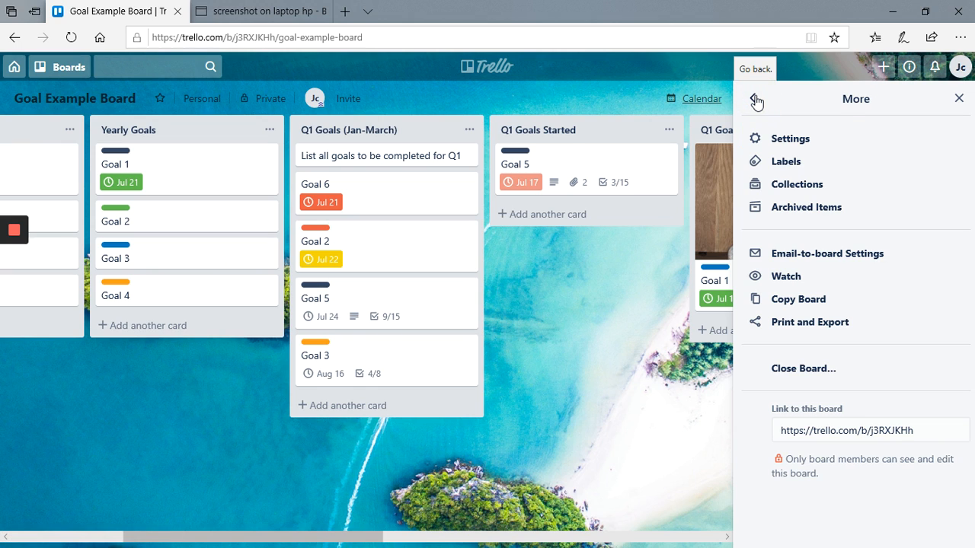
Open the board's Financial label for editing, save it as it is and close the board menu.
left_click(787, 168)
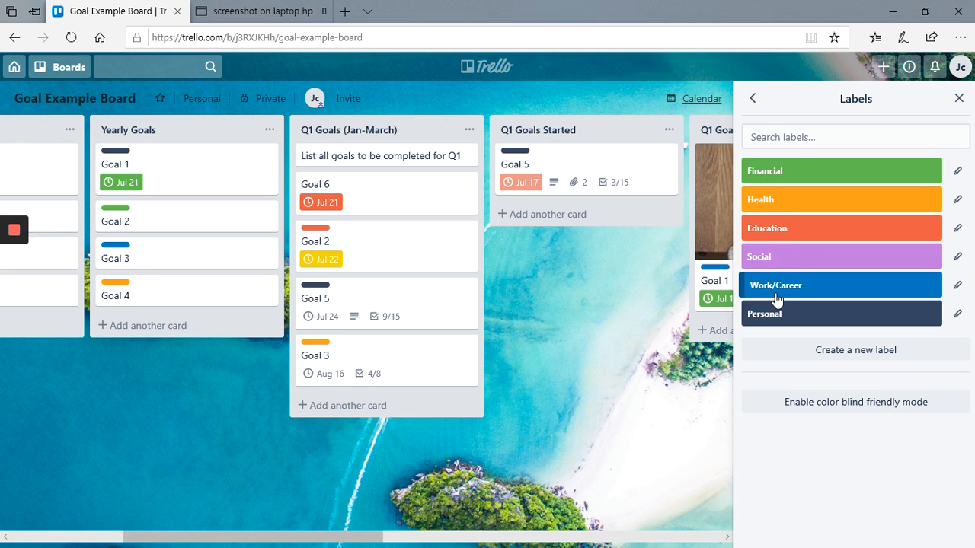
left_click(952, 175)
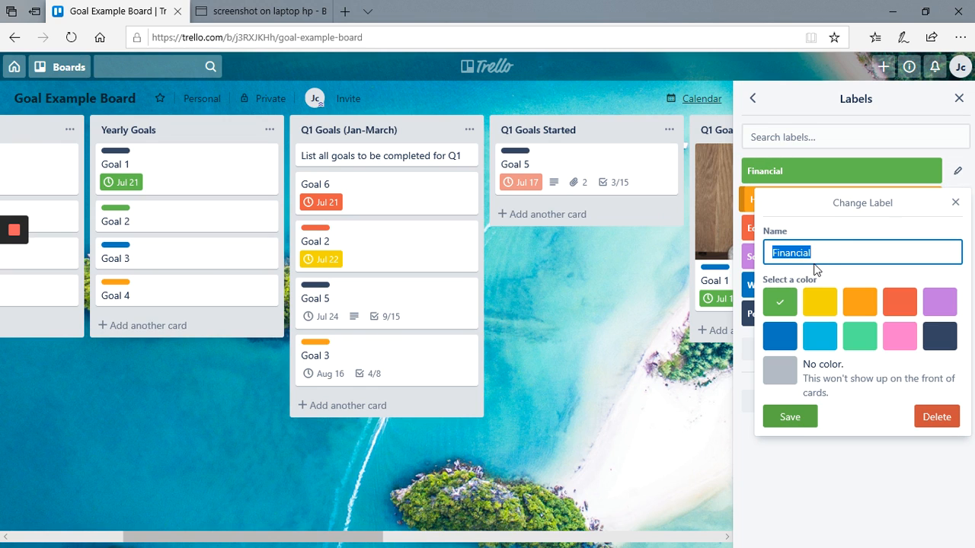
left_click(805, 418)
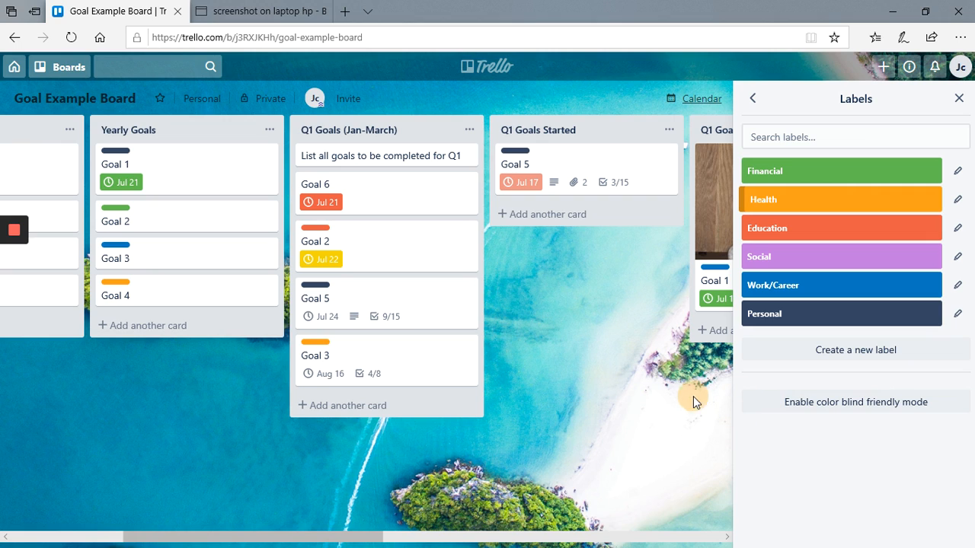
left_click(960, 100)
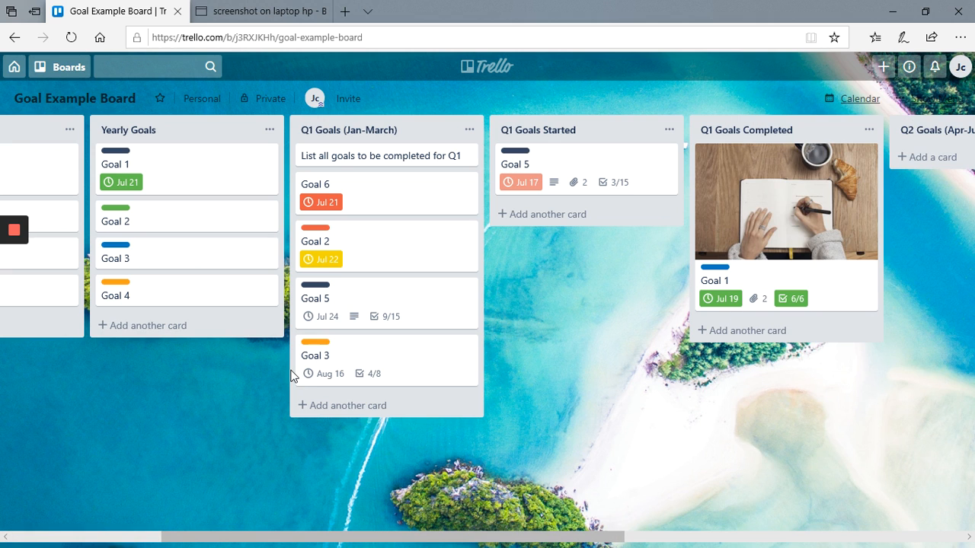
Open the Career card in Goal Categories, view the labels available for it and close the card.
scroll(292, 375, "left", 5)
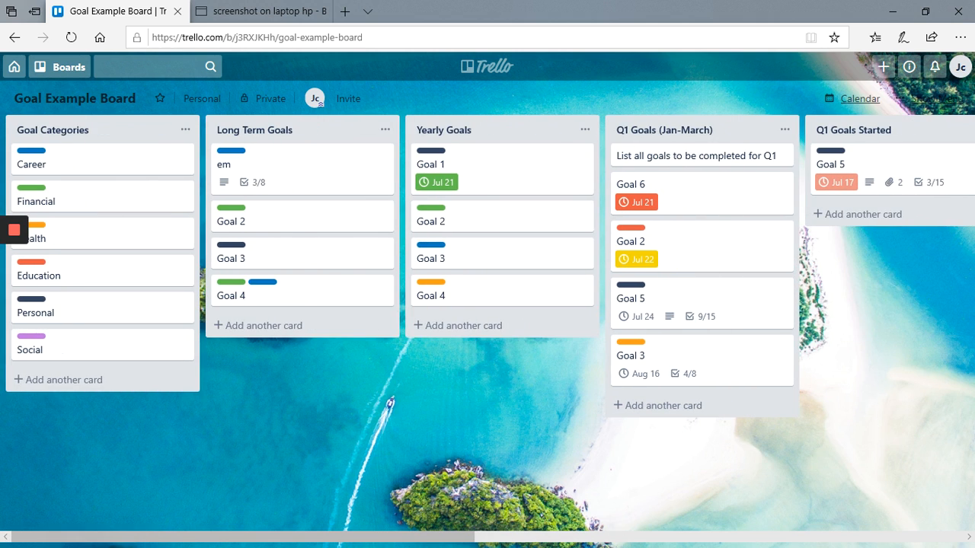
left_click(65, 163)
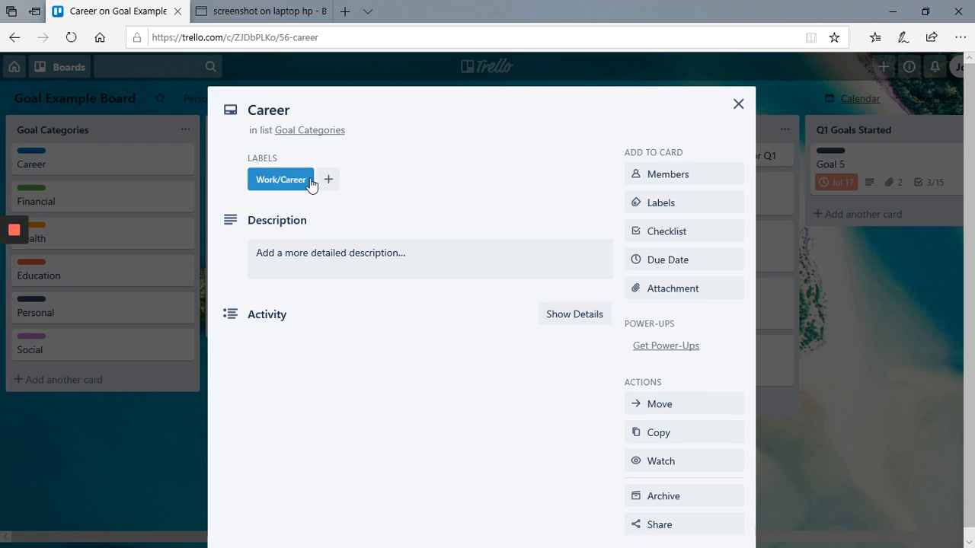
left_click(659, 207)
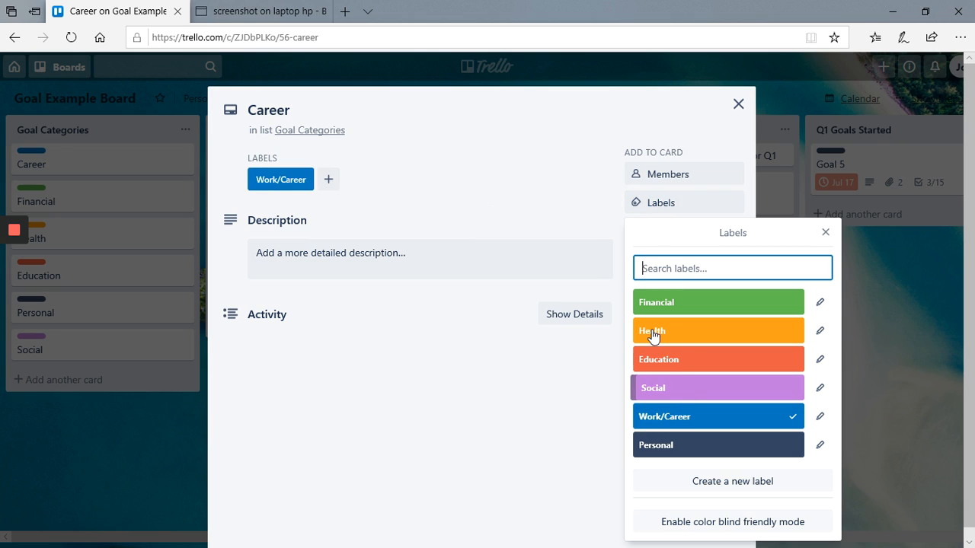
left_click(826, 233)
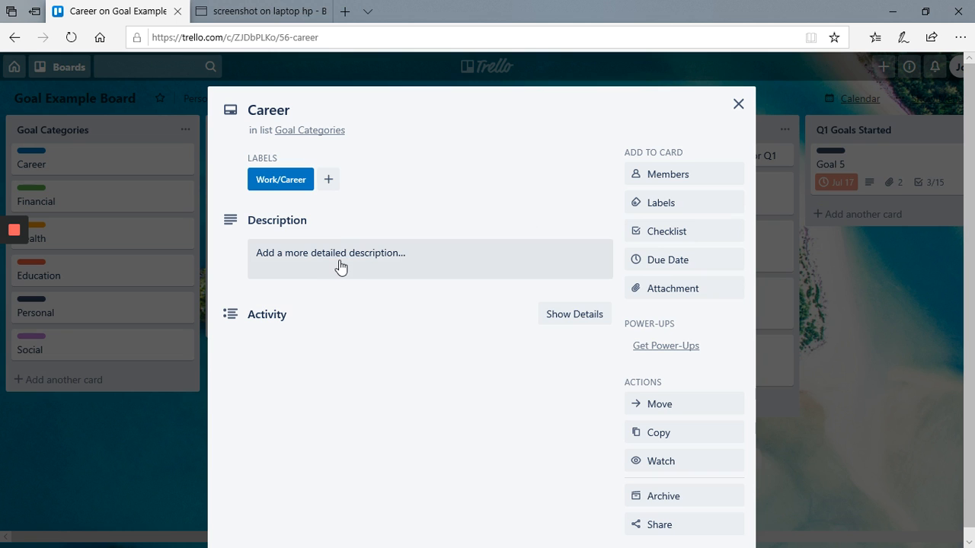
left_click(738, 105)
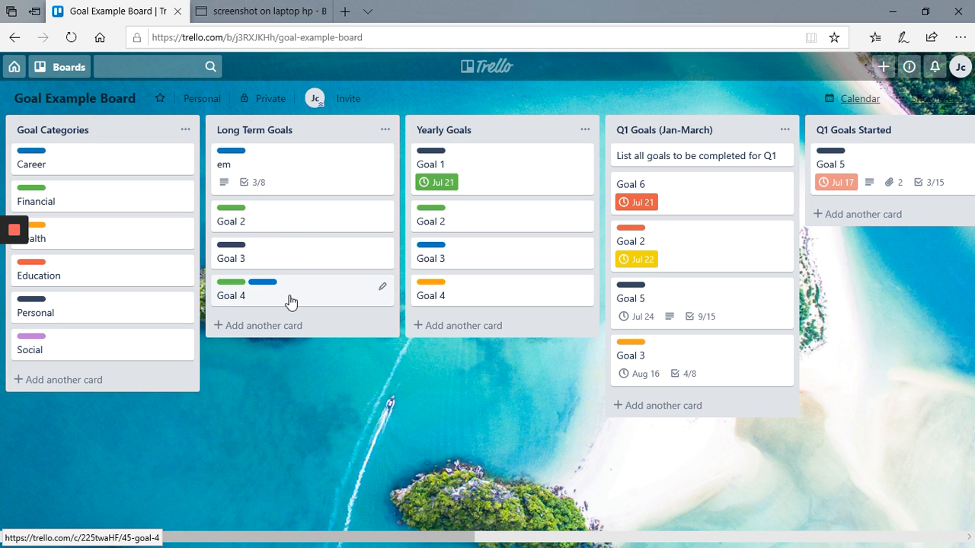
In the "em" card of Long Term Goals, check off the last 2019 checklist item and hide the completed items.
left_click(265, 182)
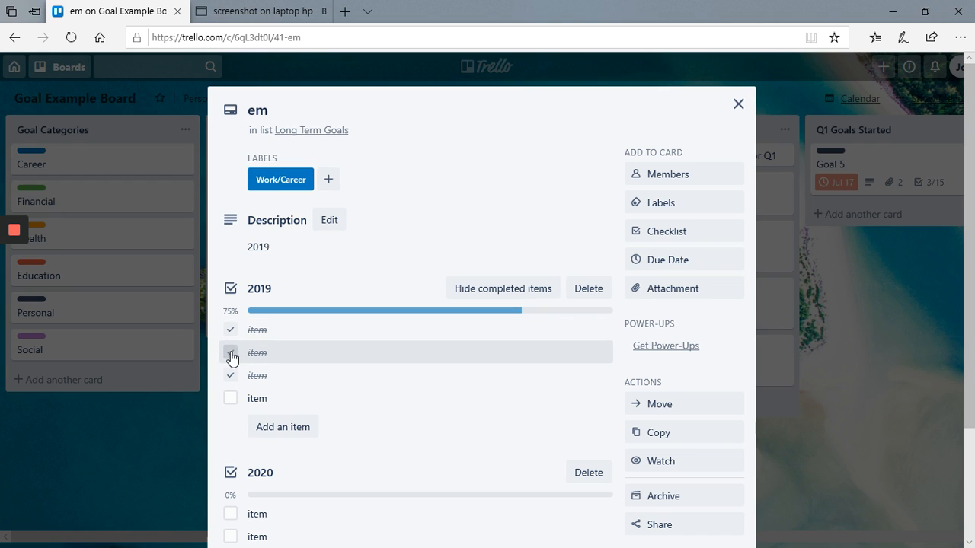
left_click(230, 399)
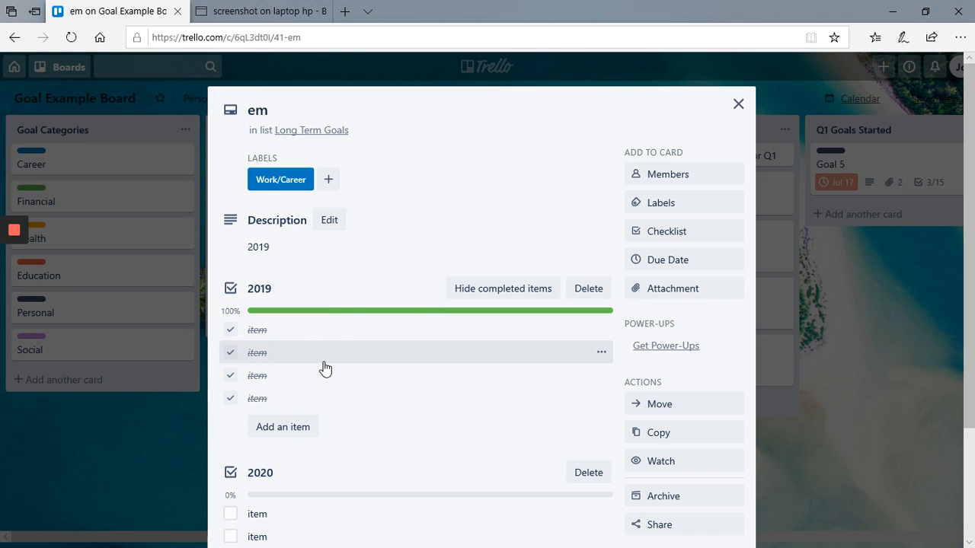
left_click(475, 291)
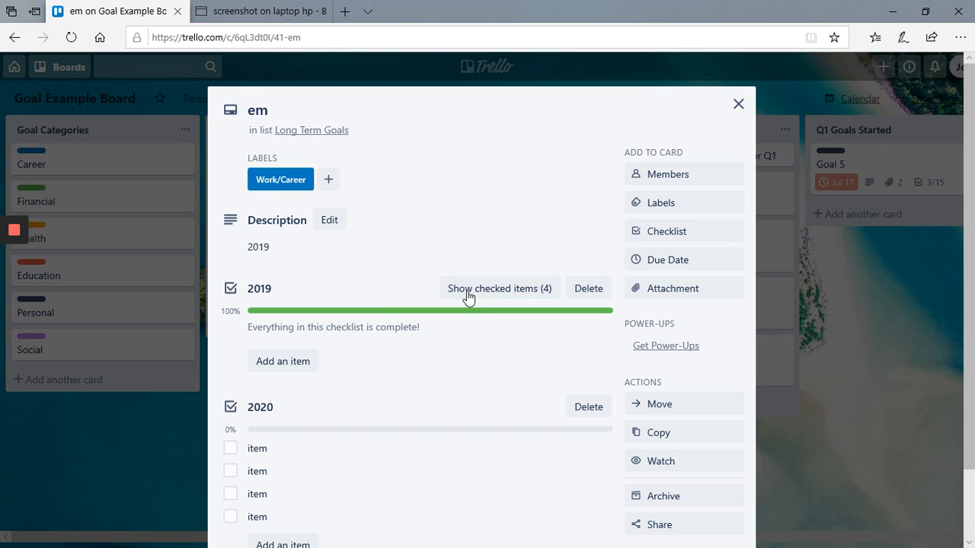
Check off the first two items of the 2020 checklist and close the card.
left_click(231, 448)
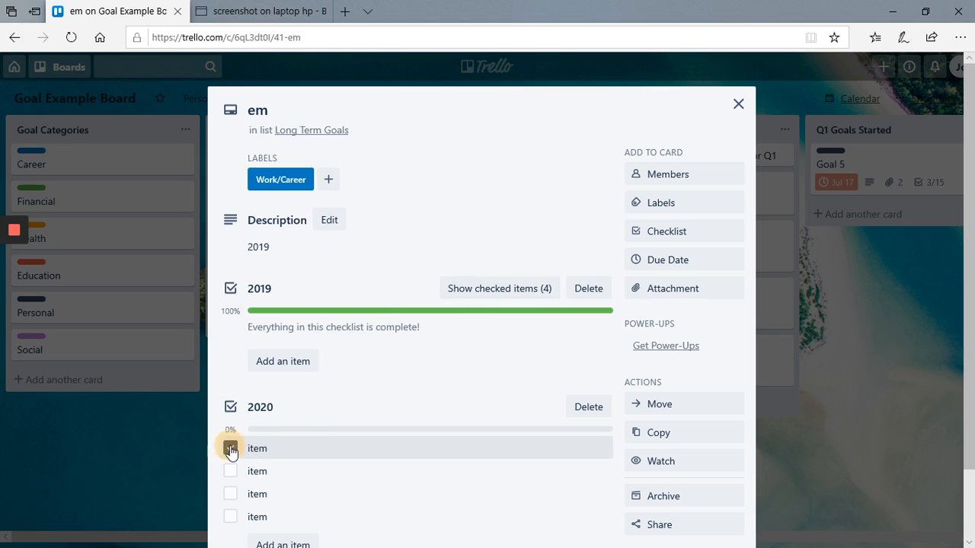
left_click(231, 474)
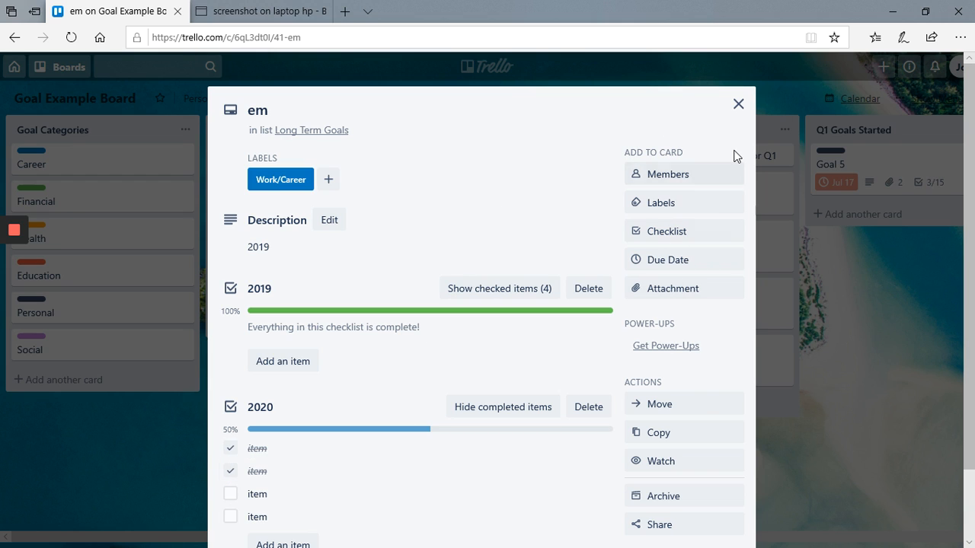
left_click(742, 105)
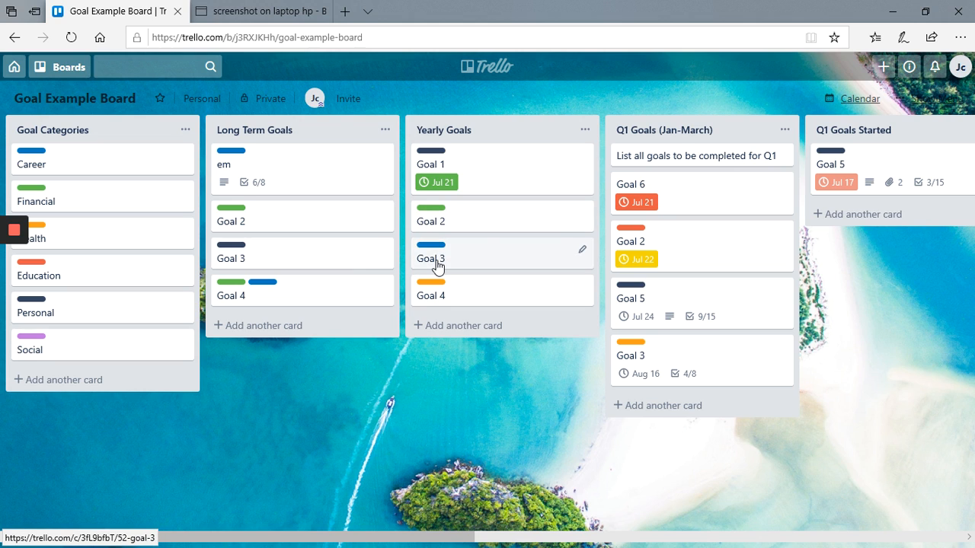
View the label and due date of the Goal 1 card in Yearly Goals.
left_click(496, 181)
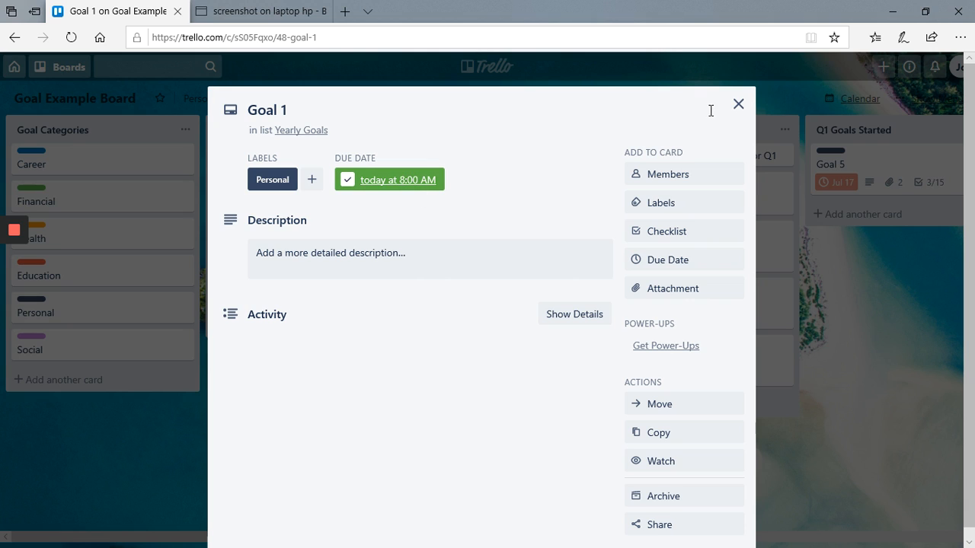
left_click(736, 107)
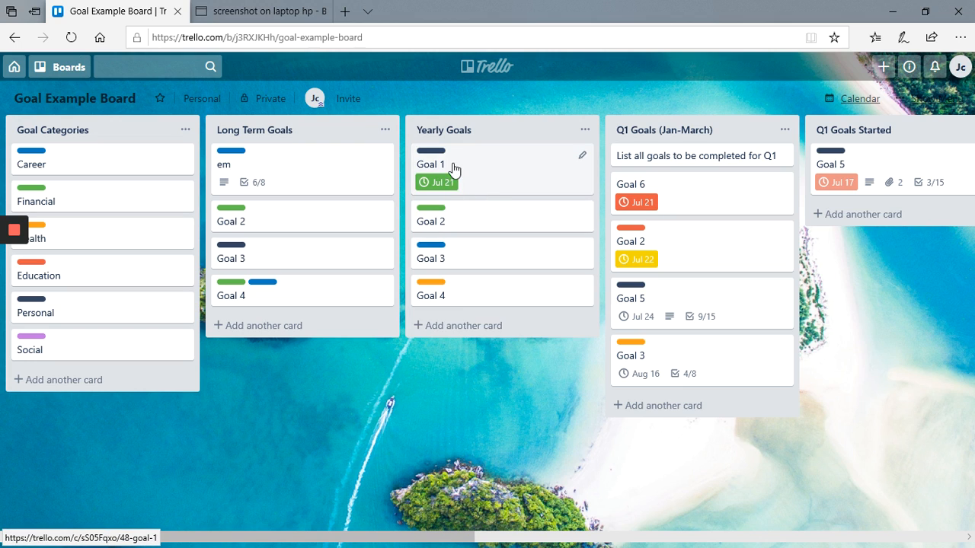
Give the Yearly Goals card Goal 2 a due date of 7/17/2019 at 8:00 AM with a 1 Day Before reminder and mark it complete.
left_click(466, 222)
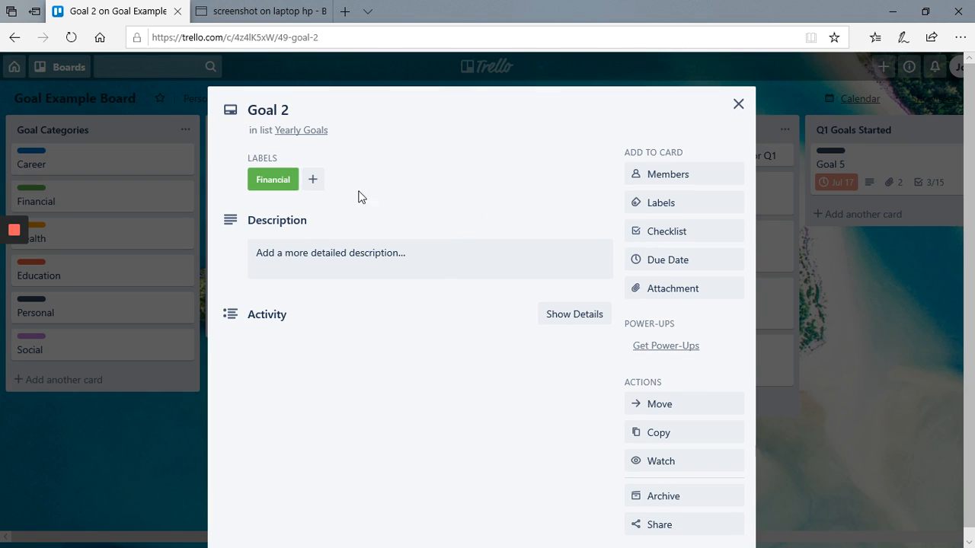
left_click(658, 271)
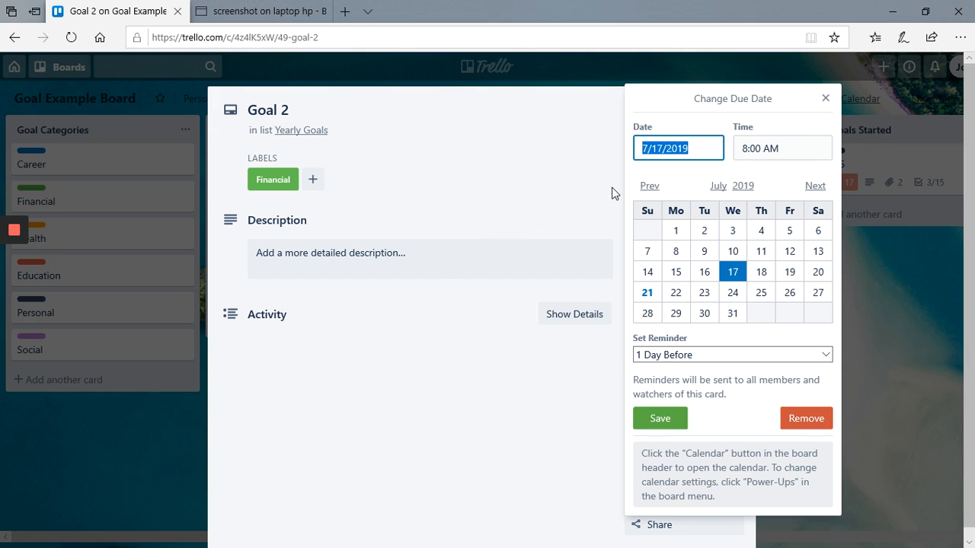
left_click(654, 428)
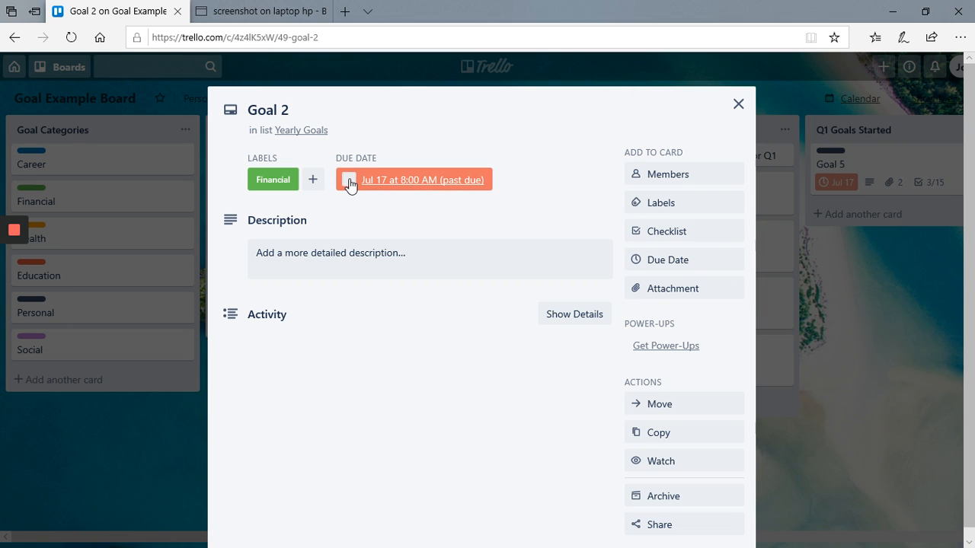
left_click(349, 184)
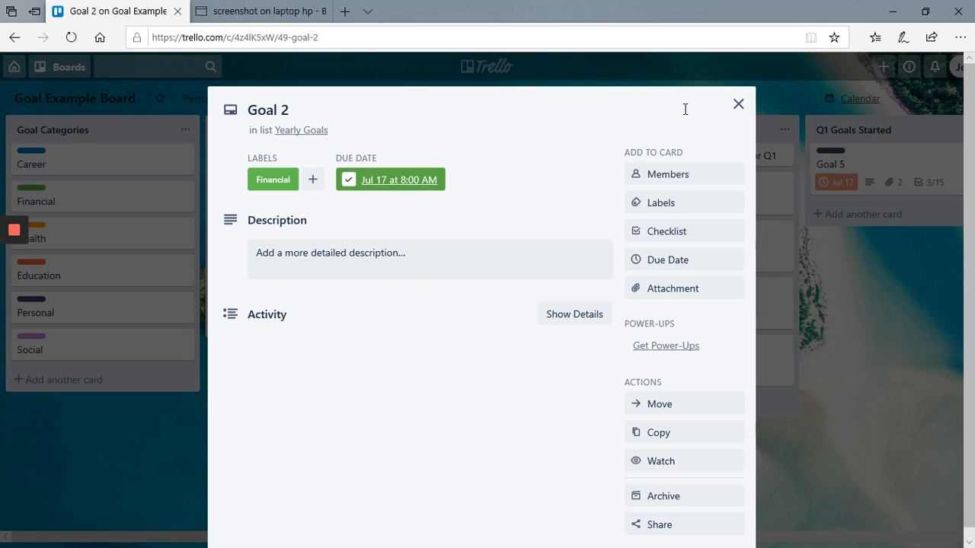
left_click(738, 105)
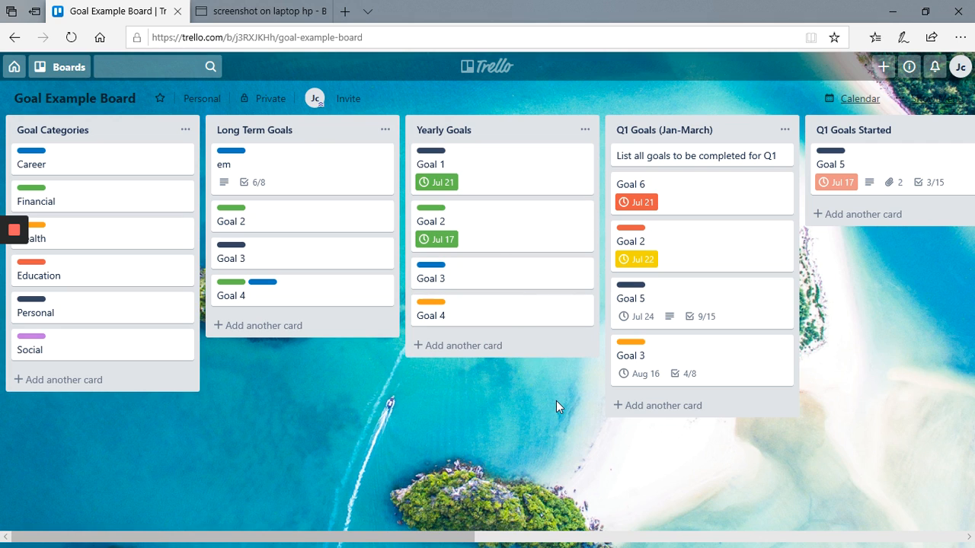
scroll(557, 401, "right", 3)
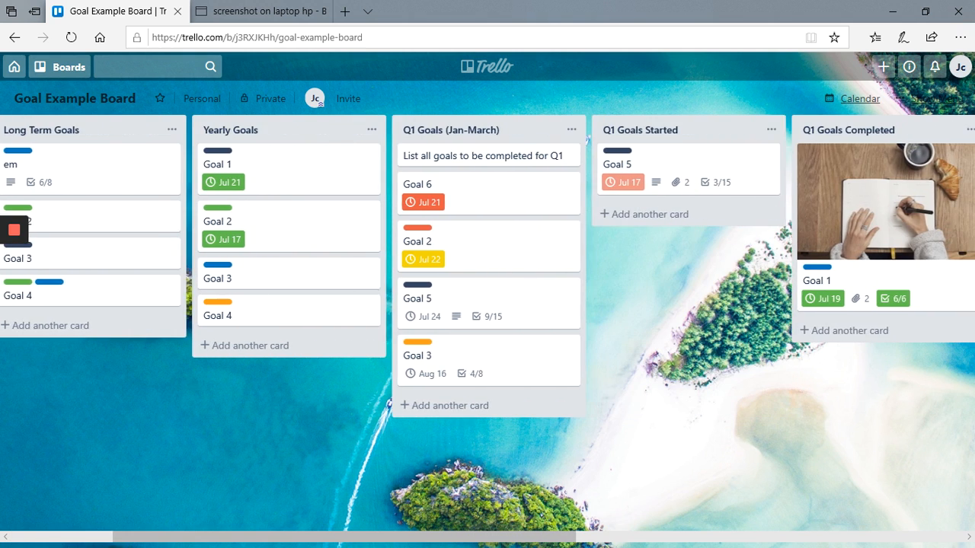
Move the Goal 6 card from Q1 Goals (Jan-March) to the beginning of the Q1 Goals Started list.
scroll(487, 329, "right", 2)
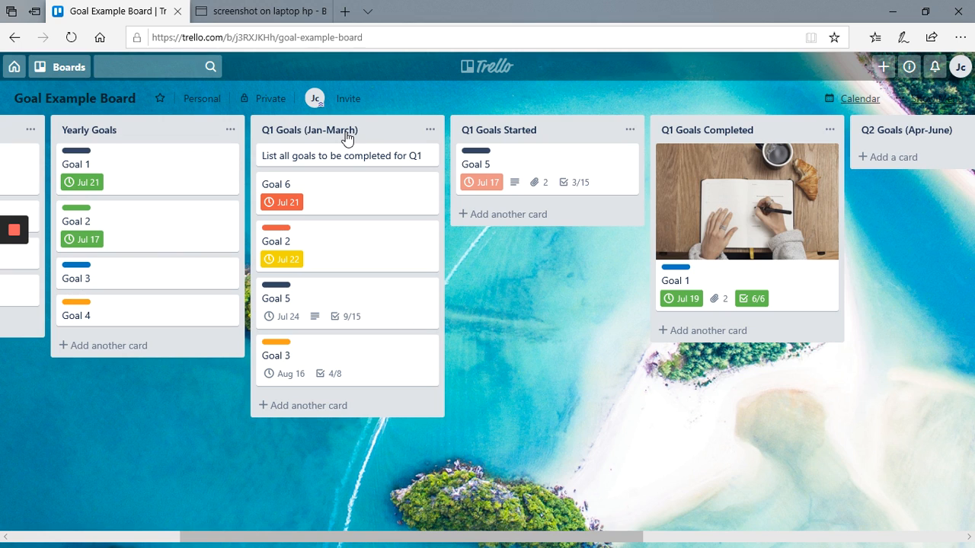
scroll(347, 139, "left", 1)
scroll(487, 320, "left", 1)
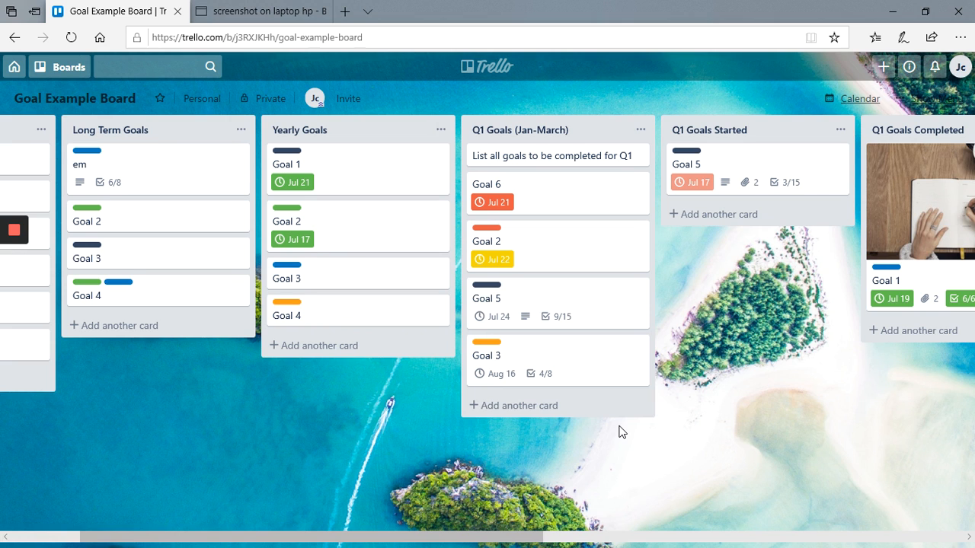
scroll(619, 427, "right", 4)
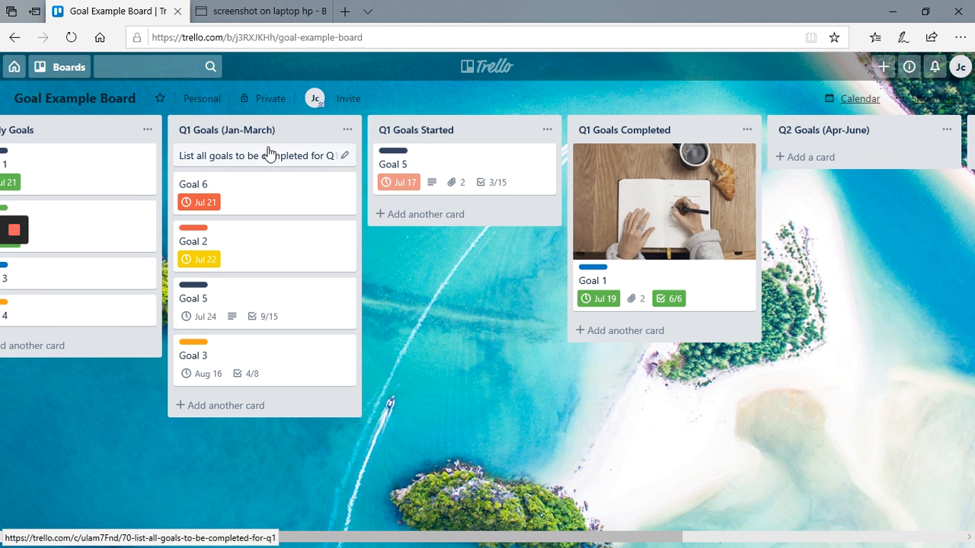
left_click_drag(272, 188, 450, 158)
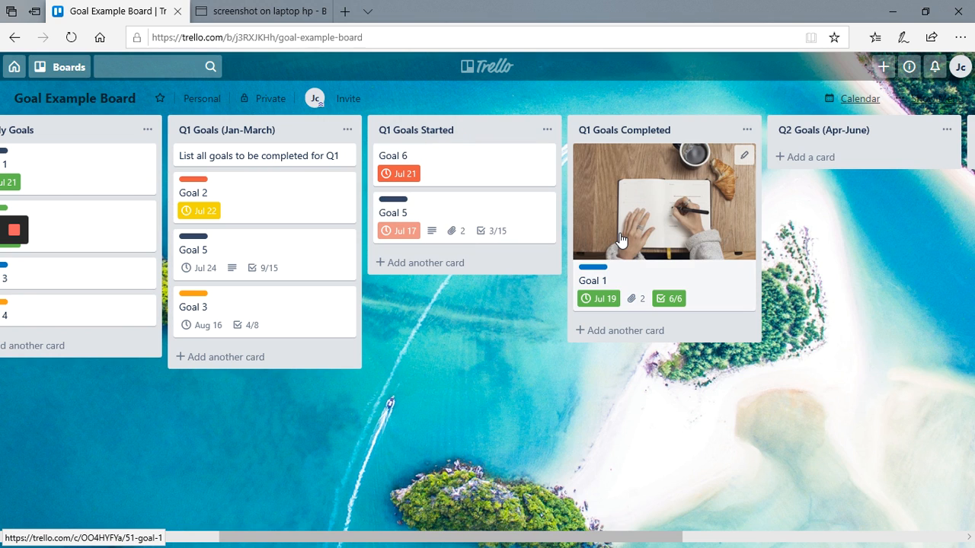
Mark the due date of Goal 5 in Q1 Goals Started as complete and move the card to Q1 Goals Completed below Goal 1.
left_click(437, 205)
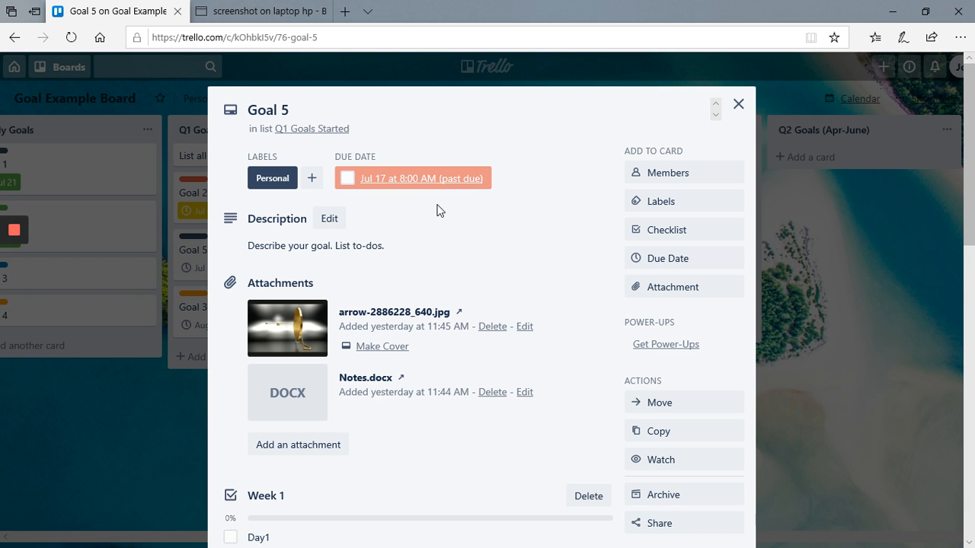
left_click(438, 211)
left_click(348, 181)
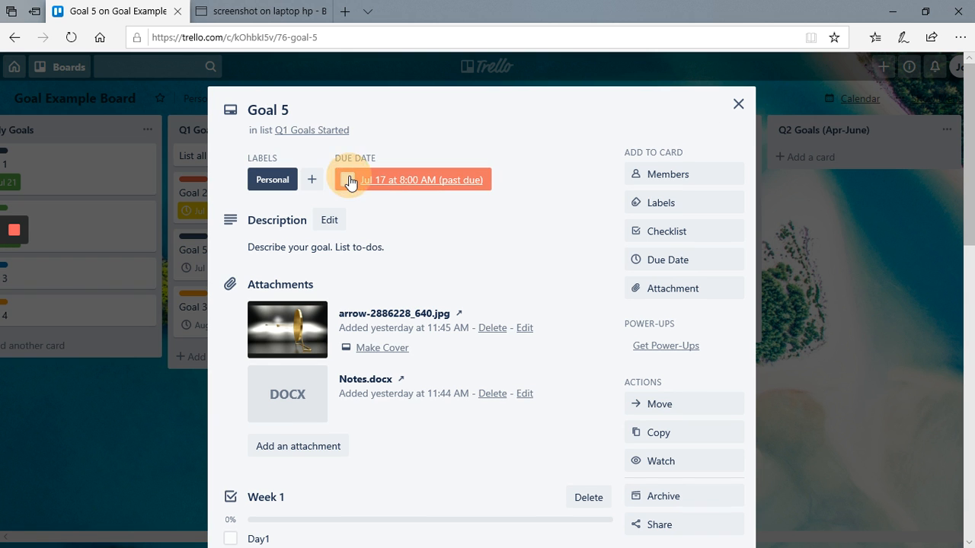
left_click(737, 105)
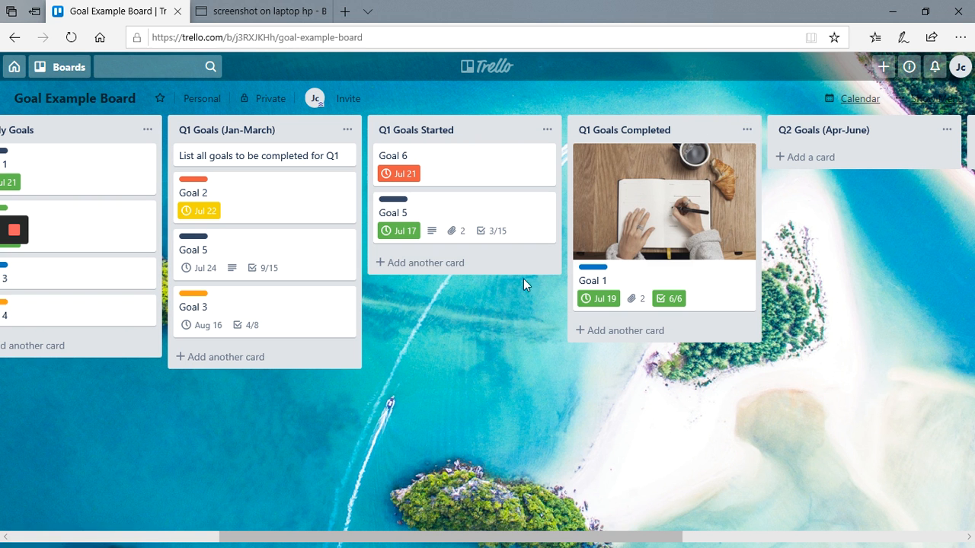
left_click_drag(456, 221, 676, 330)
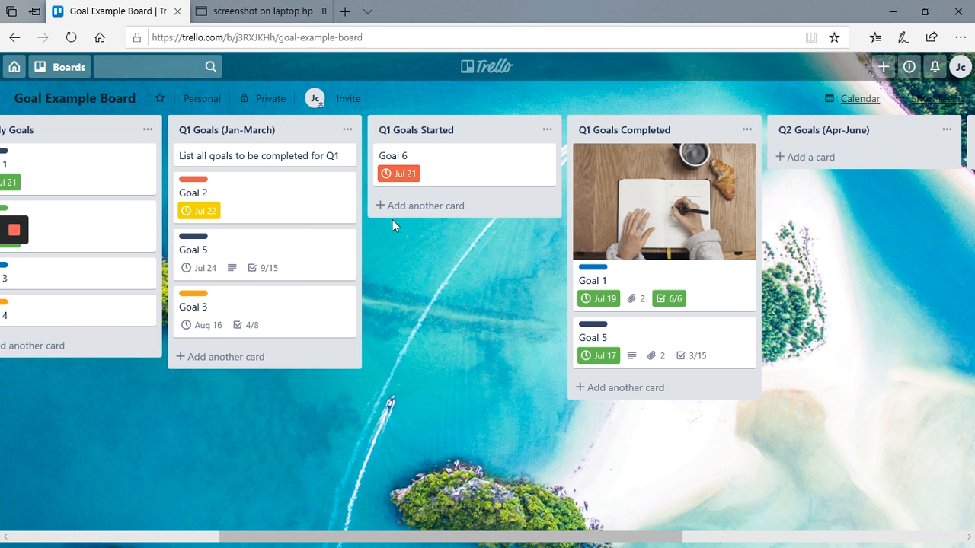
Check the due date and reminder settings of Goal 2 in Q1 Goals (Jan-March), and compare the due date badges on the Q1 cards.
left_click(302, 198)
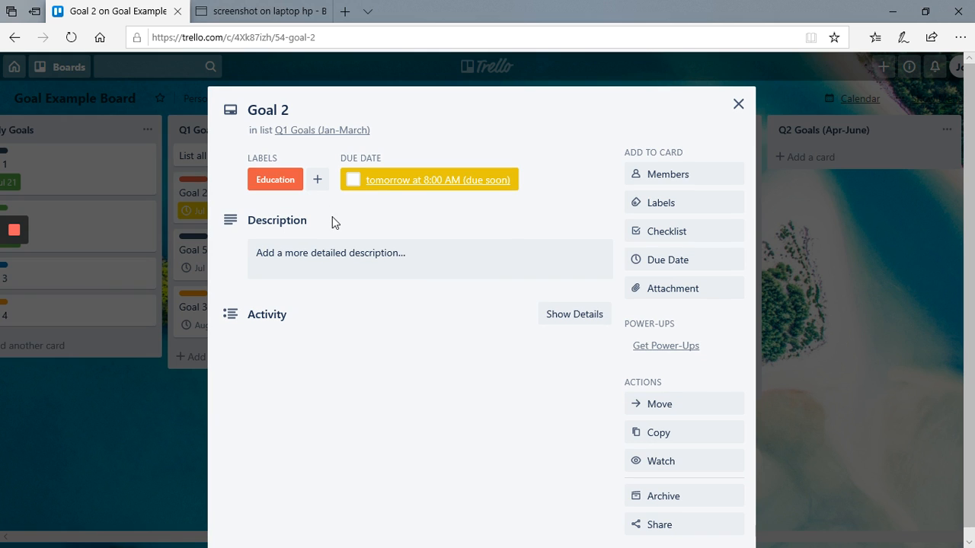
left_click(452, 188)
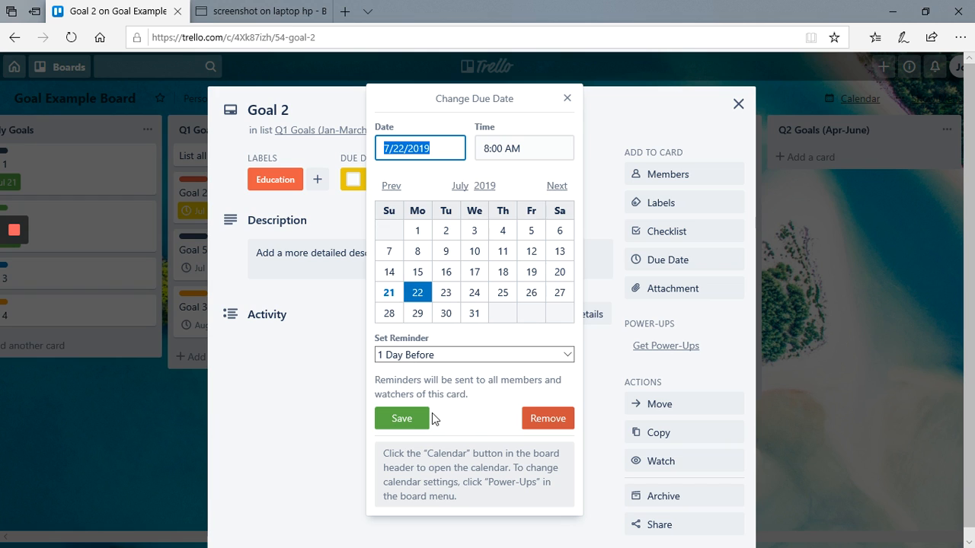
left_click(567, 101)
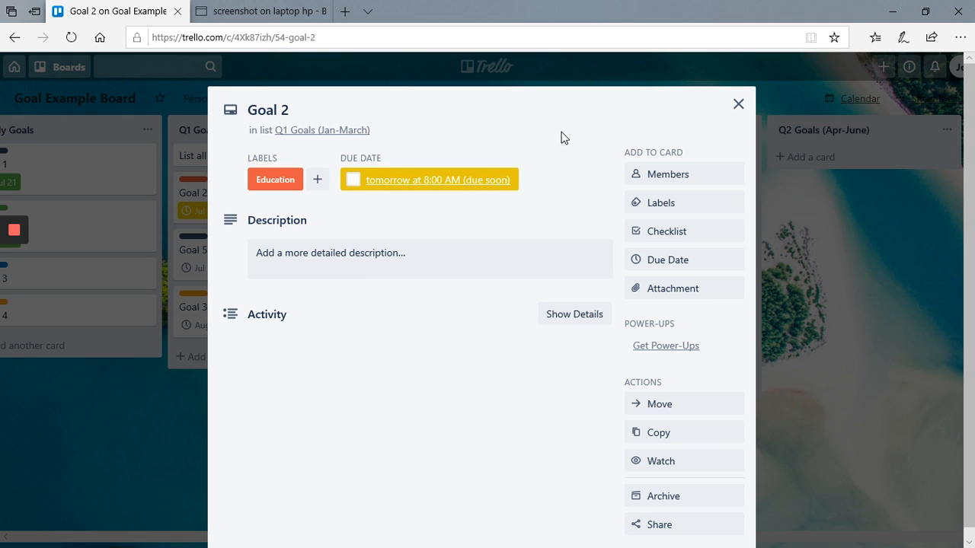
left_click(738, 105)
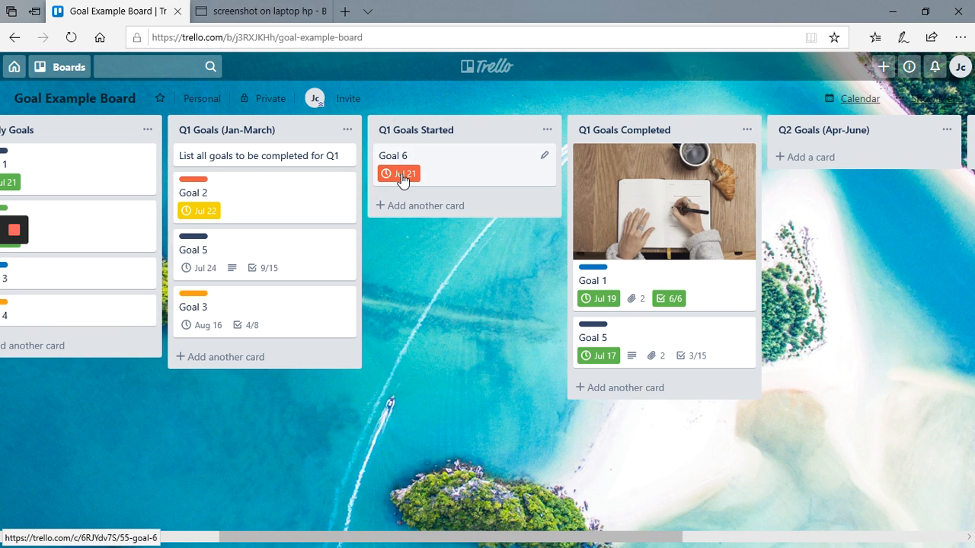
mouse_move(402, 180)
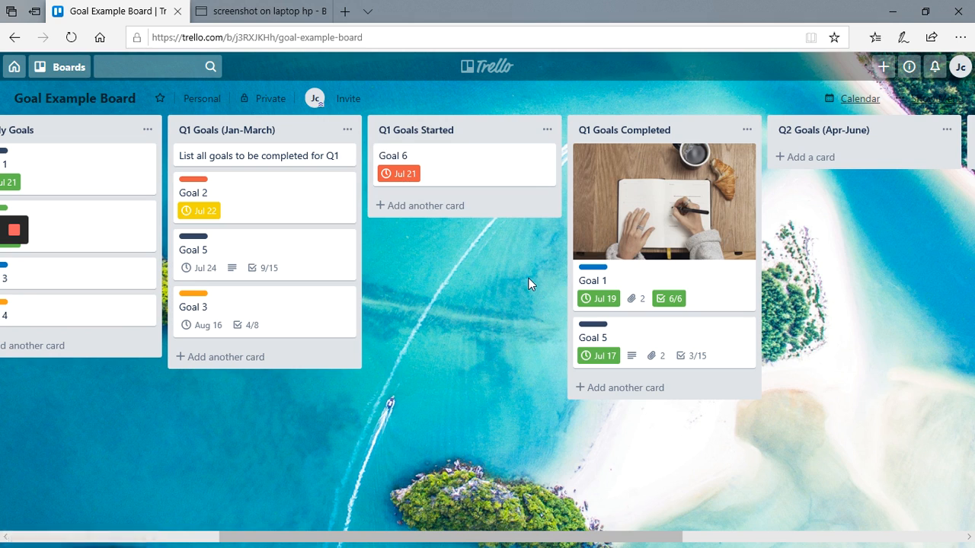
mouse_move(598, 303)
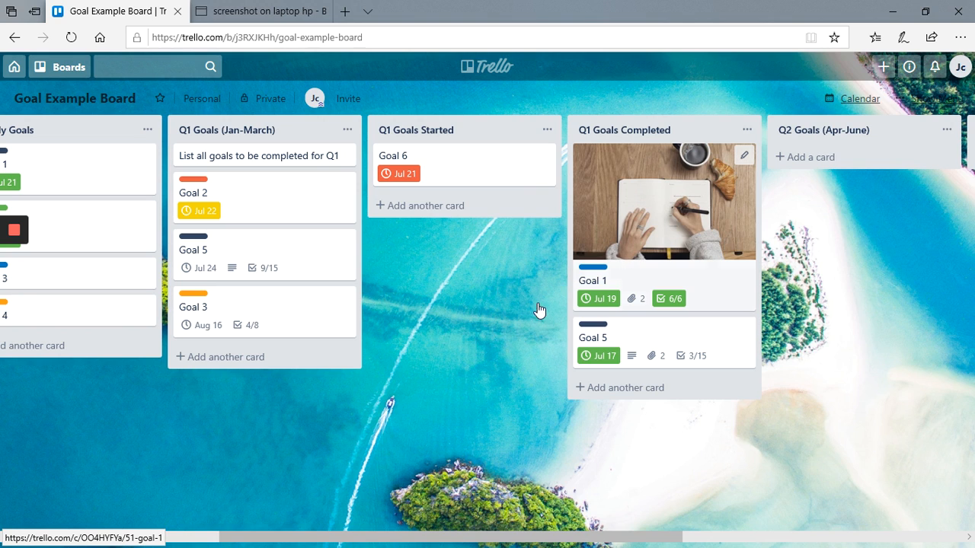
mouse_move(208, 336)
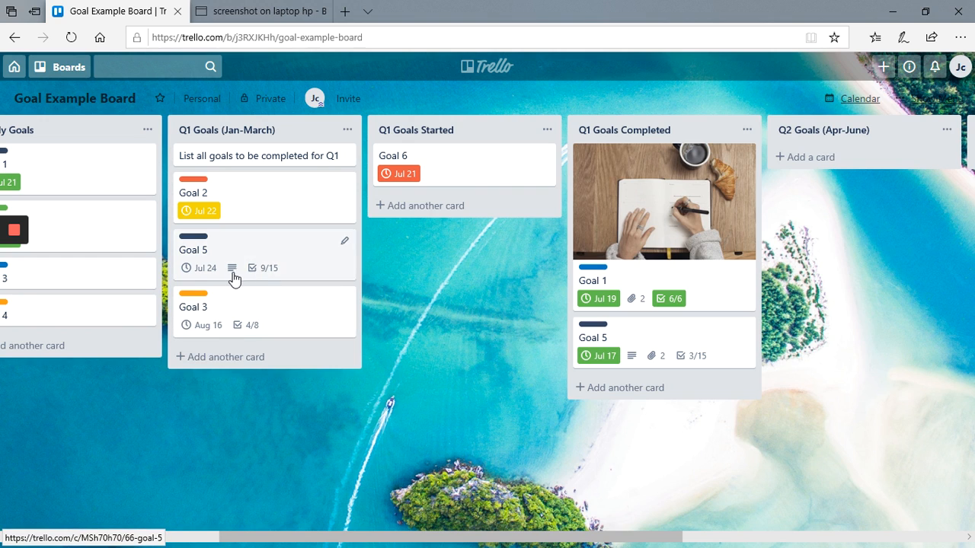
mouse_move(234, 277)
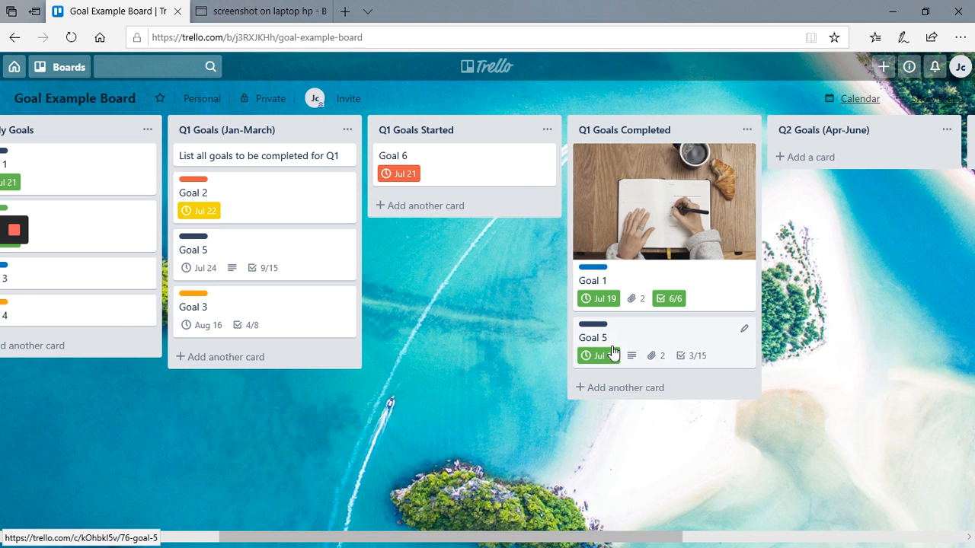
Delete the attachments arrow-2886228_640.jpg and Notes.docx from the Goal 5 card in Q1 Goals Completed.
left_click(662, 345)
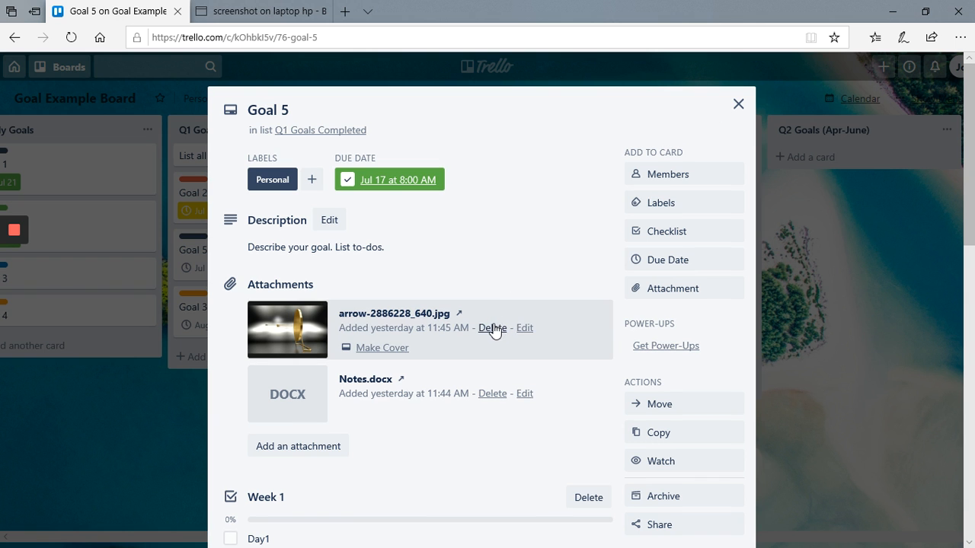
left_click(492, 328)
left_click(567, 422)
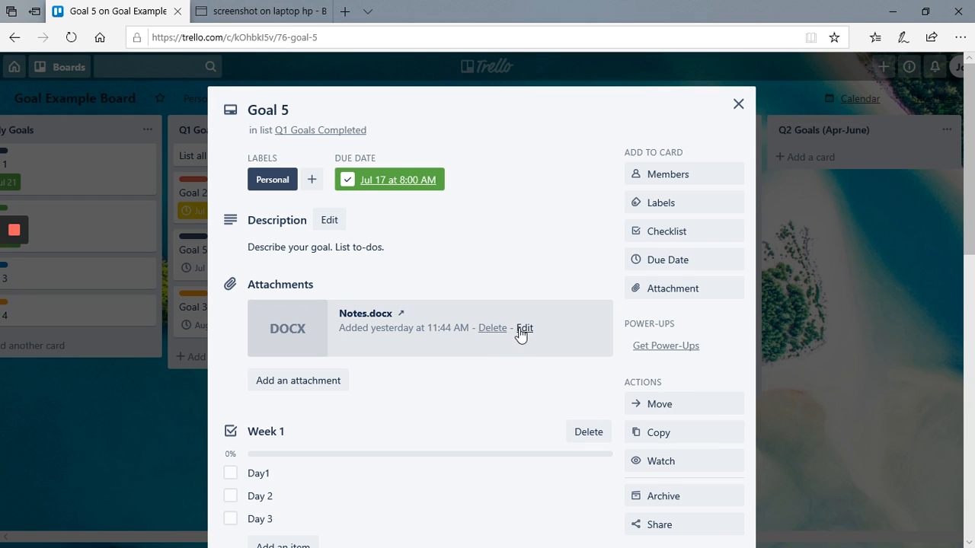
left_click(492, 335)
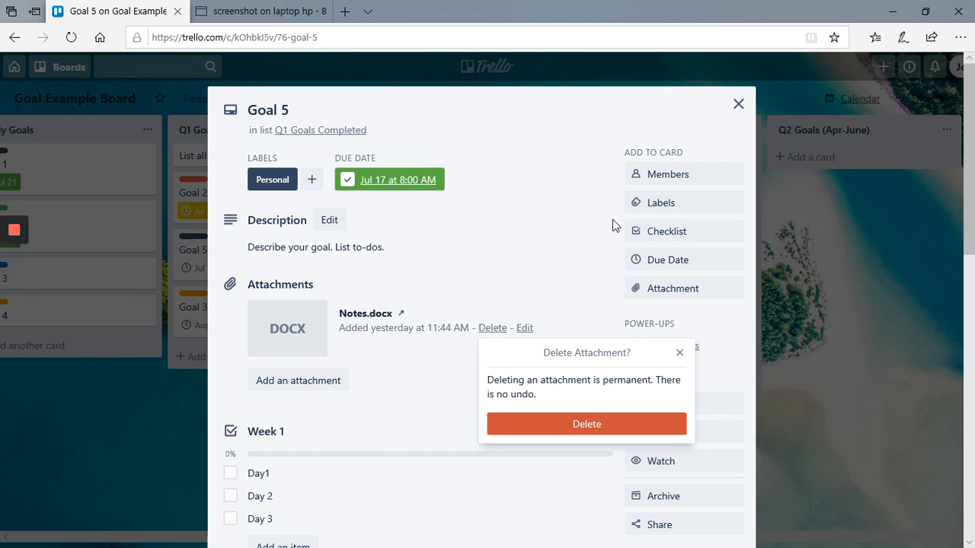
left_click(587, 428)
Attach the image arrow-2886228_640 from the computer's Pixaby folder to the Goal 5 card.
left_click(673, 290)
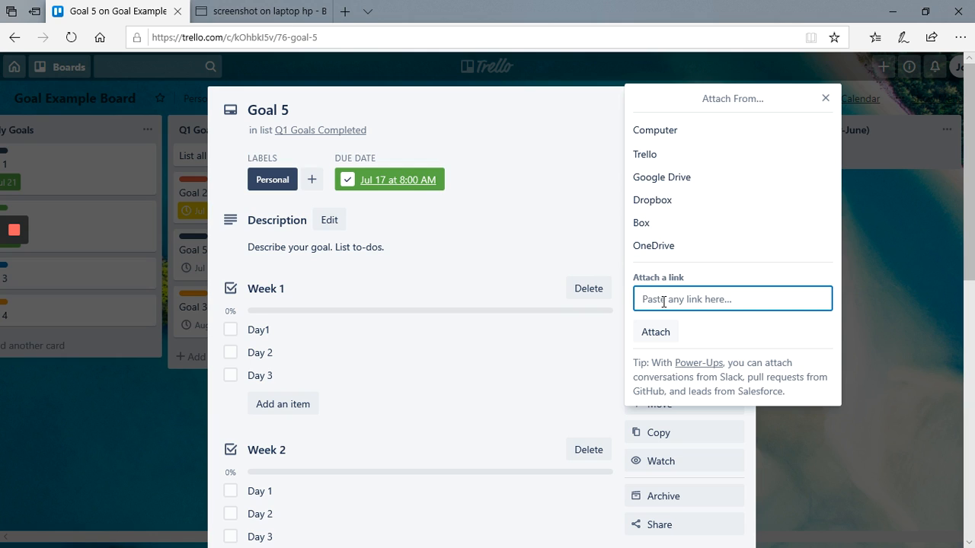
left_click(659, 134)
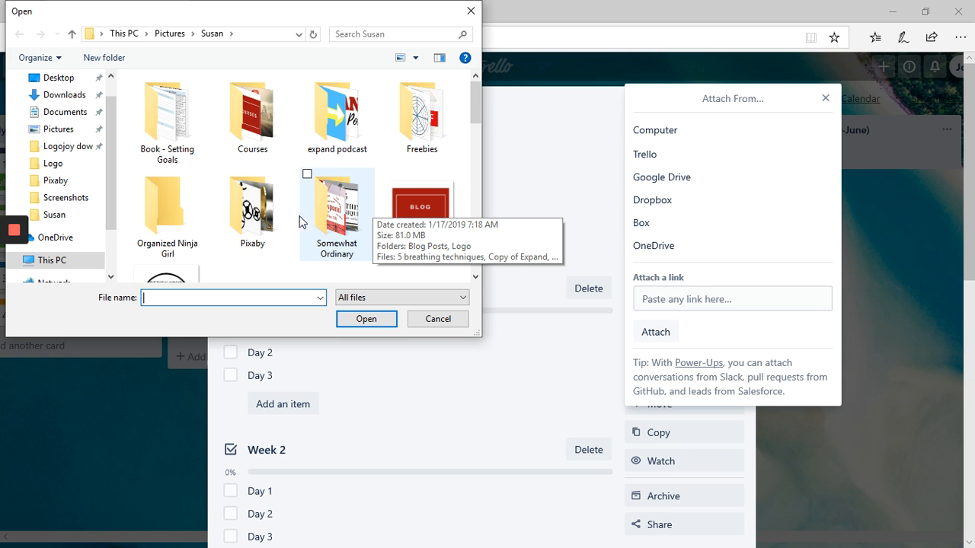
left_click(232, 219)
double_click(265, 226)
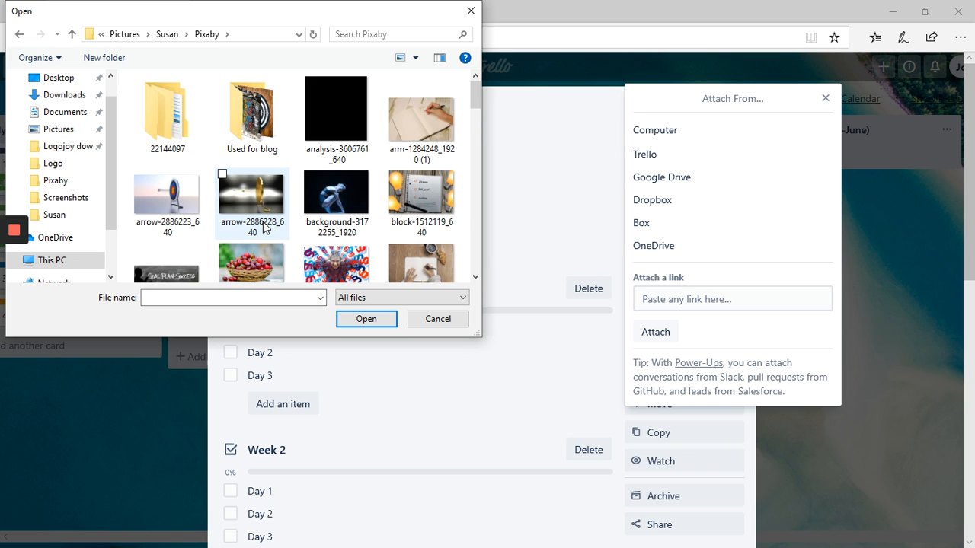
left_click(264, 225)
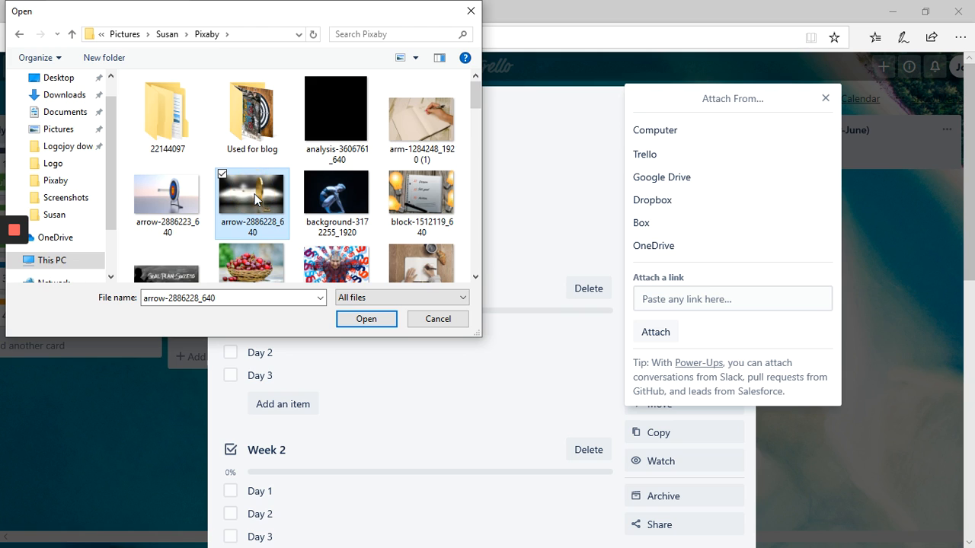
left_click(361, 320)
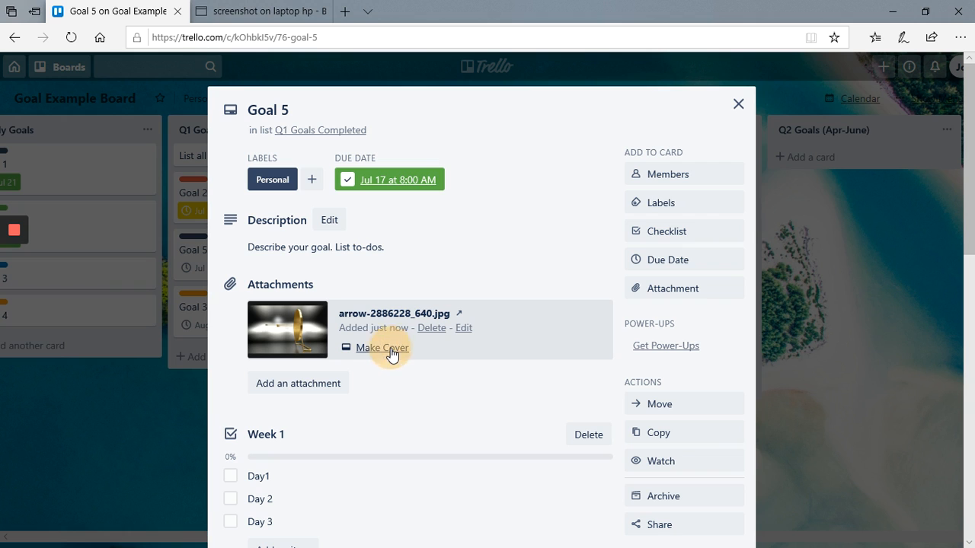
Make the attached arrow image the cover of the Goal 5 card, and view the card's quick edit options from the board.
left_click(383, 348)
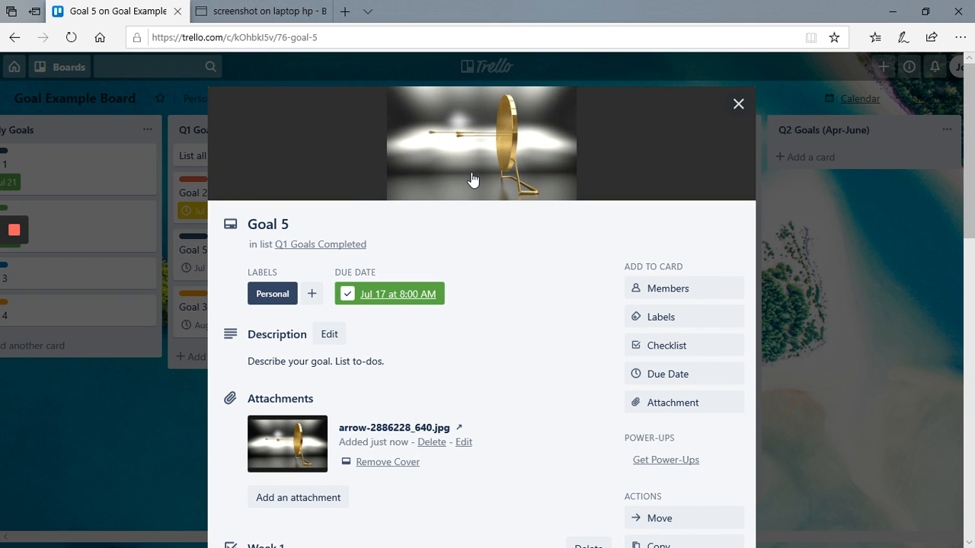
left_click(739, 105)
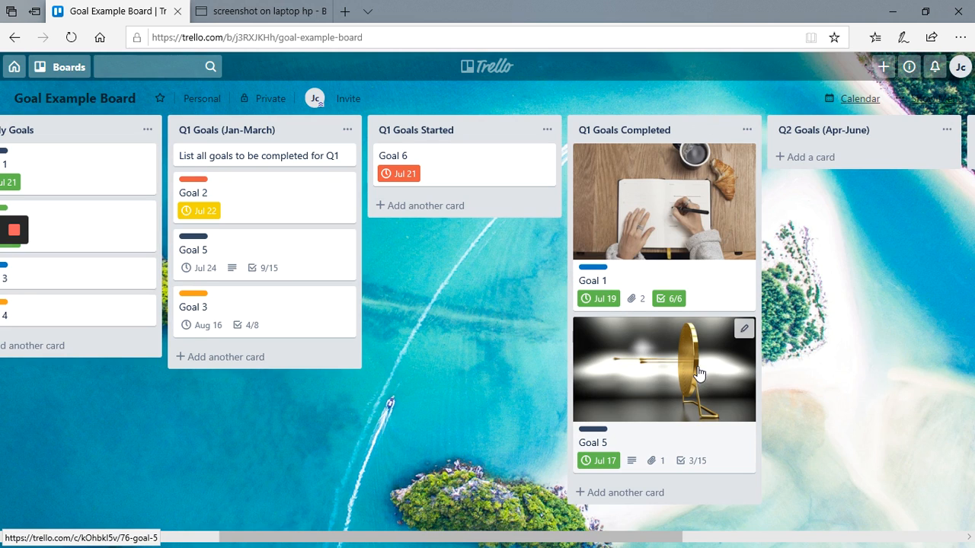
left_click(742, 332)
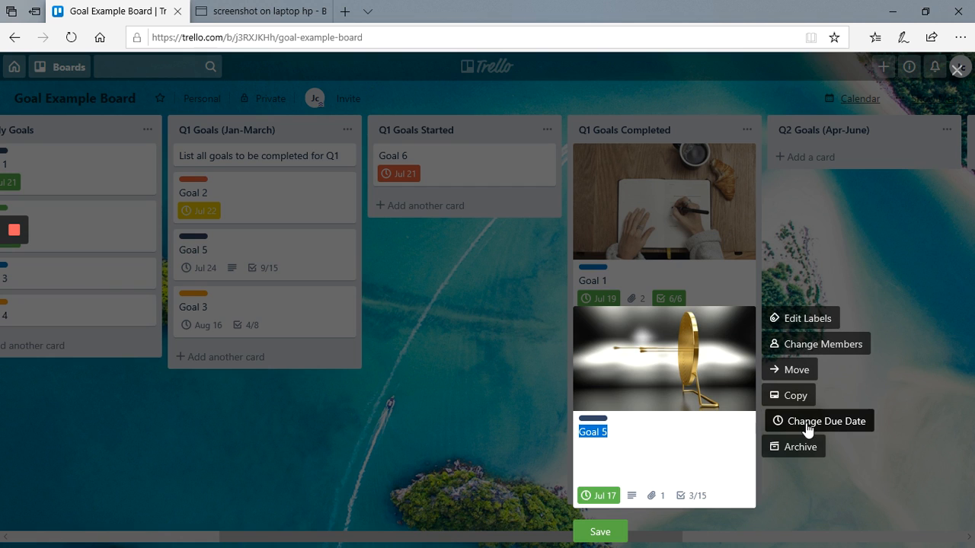
left_click(801, 255)
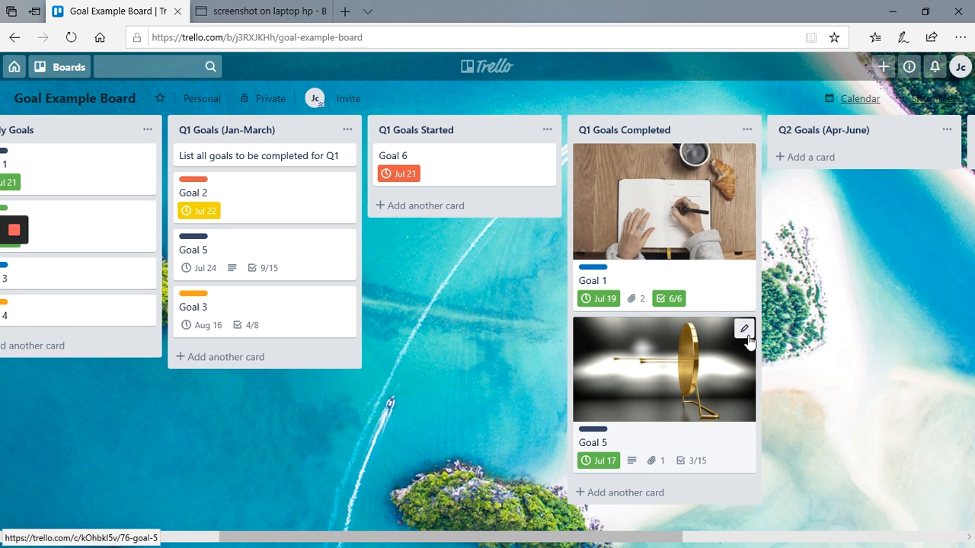
Remove the cover image from the Goal 5 card in Q1 Goals Completed and close the card.
left_click(685, 360)
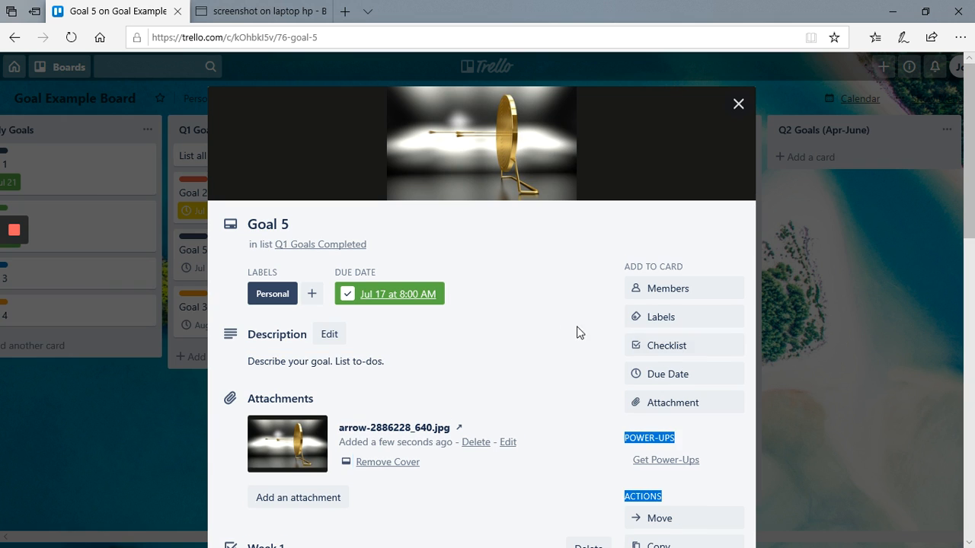
left_click_drag(576, 332, 557, 331)
left_click(558, 329)
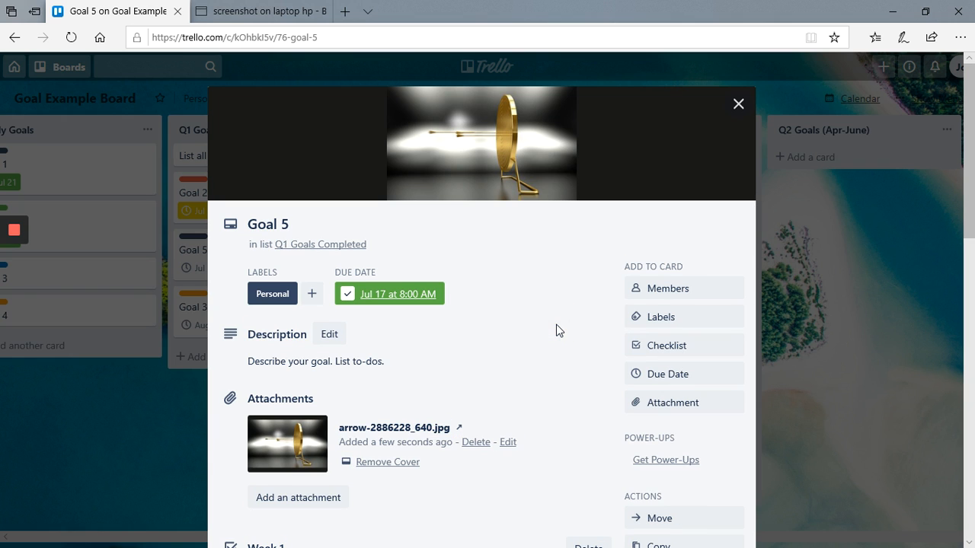
left_click(392, 463)
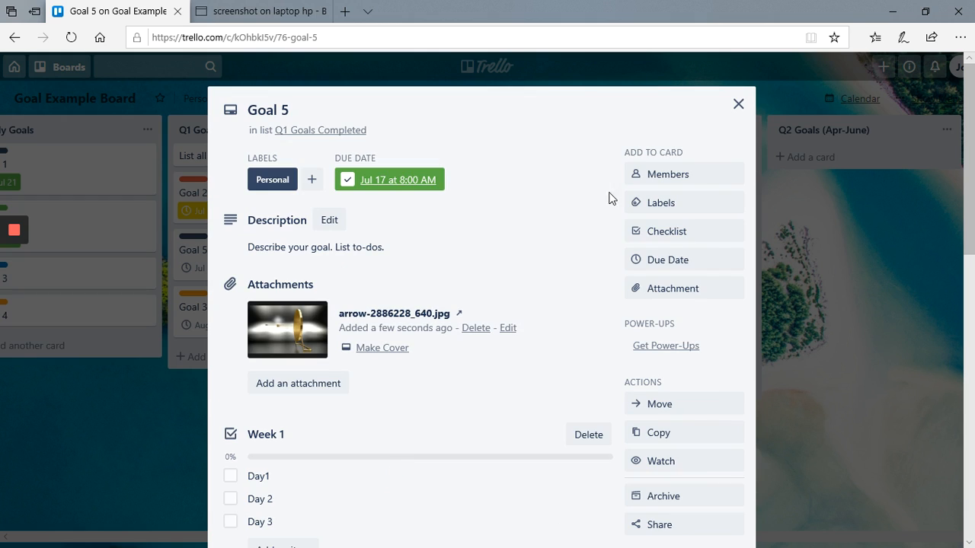
left_click(738, 105)
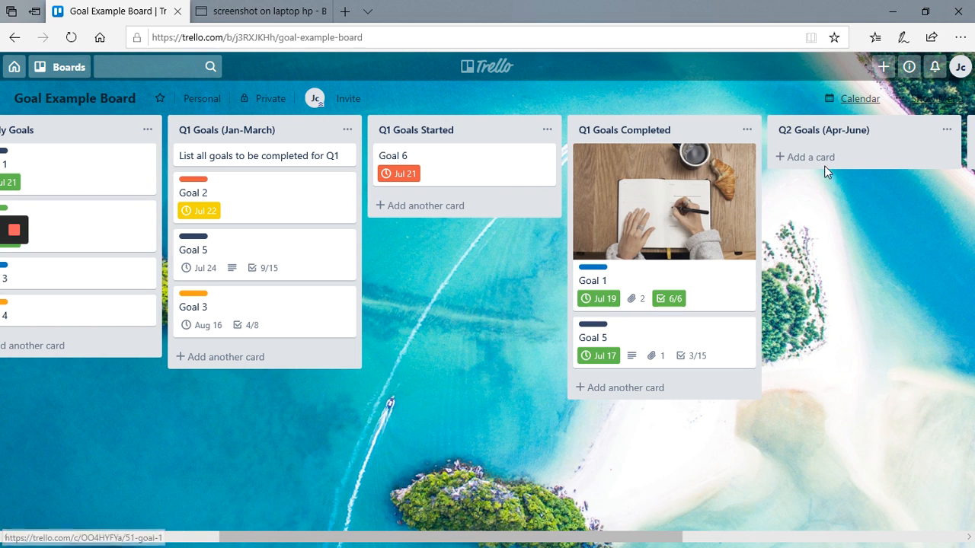
View the board's due dates in the calendar by week and by month.
left_click(854, 99)
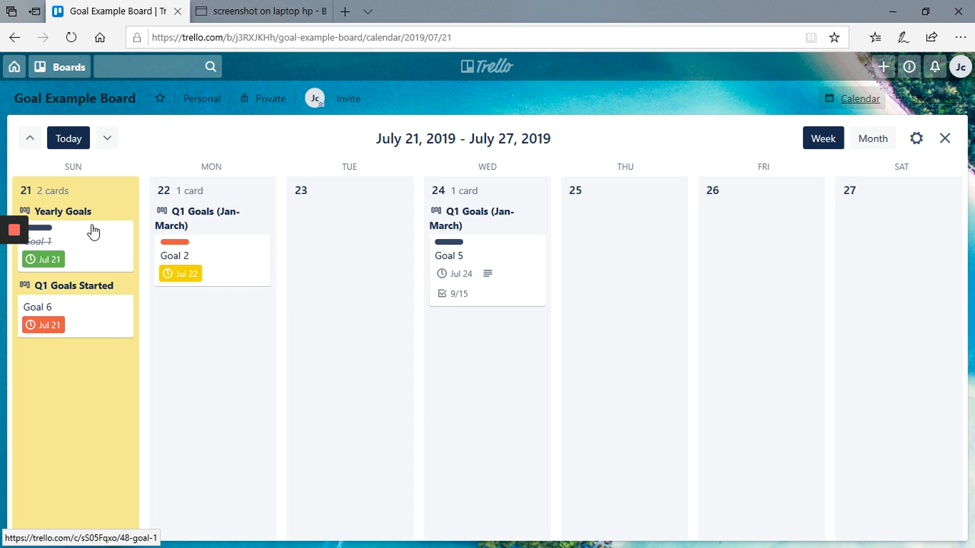
mouse_move(56, 272)
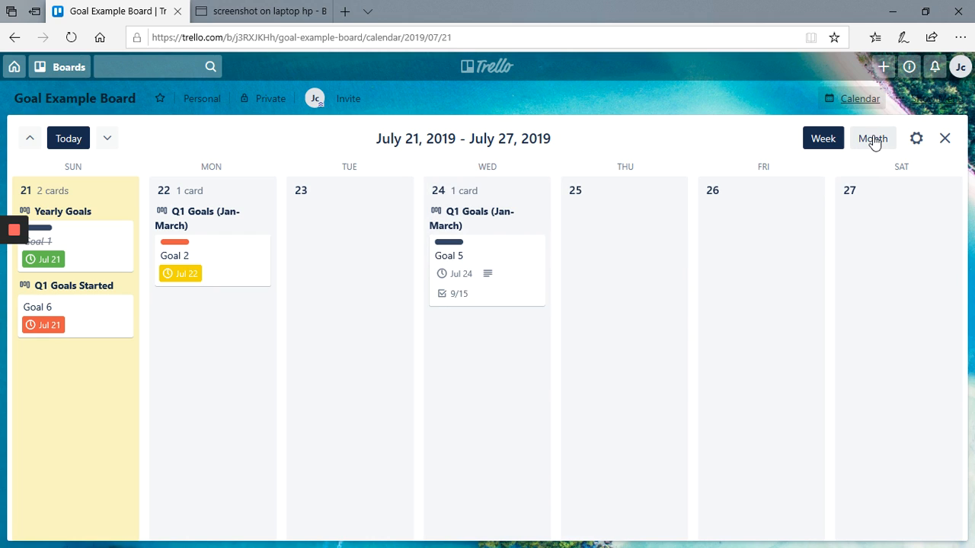
left_click(873, 140)
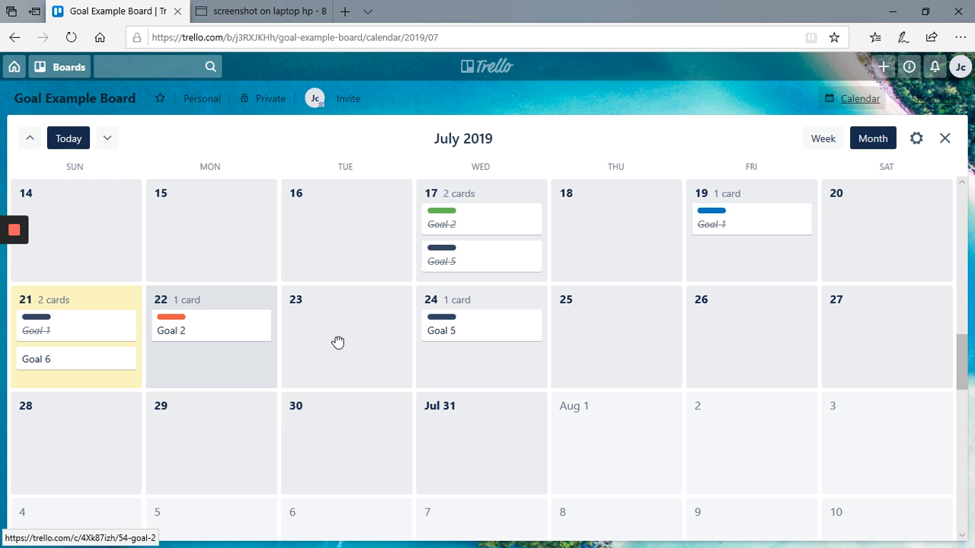
Reschedule Goal 2 to July 23 in the calendar's month view and Goal 5 to July 25 in its week view.
left_click_drag(216, 327, 338, 343)
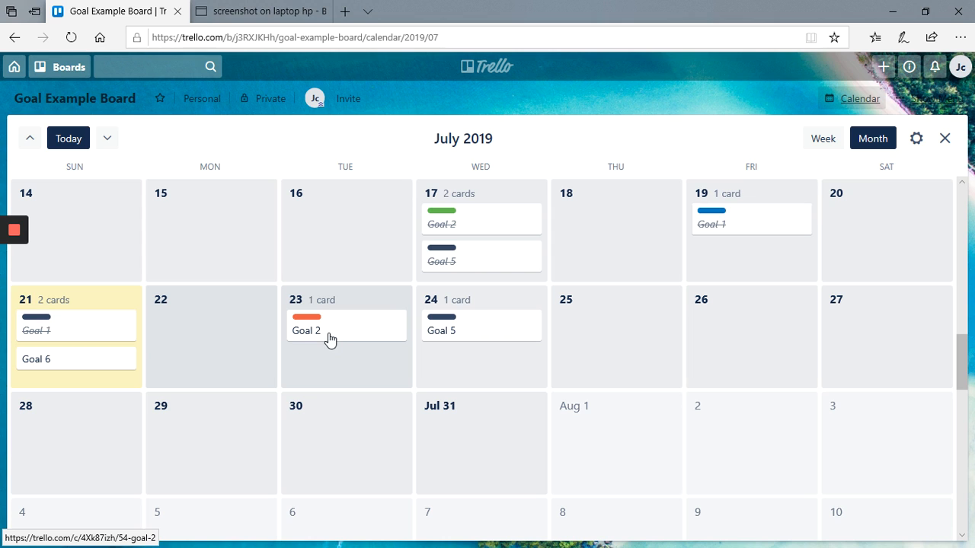
left_click(822, 146)
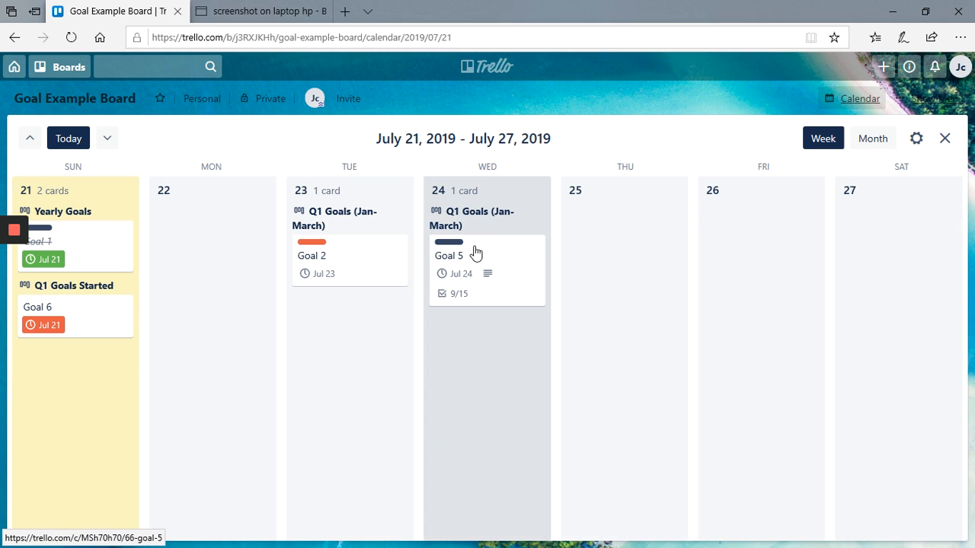
left_click_drag(476, 252, 603, 262)
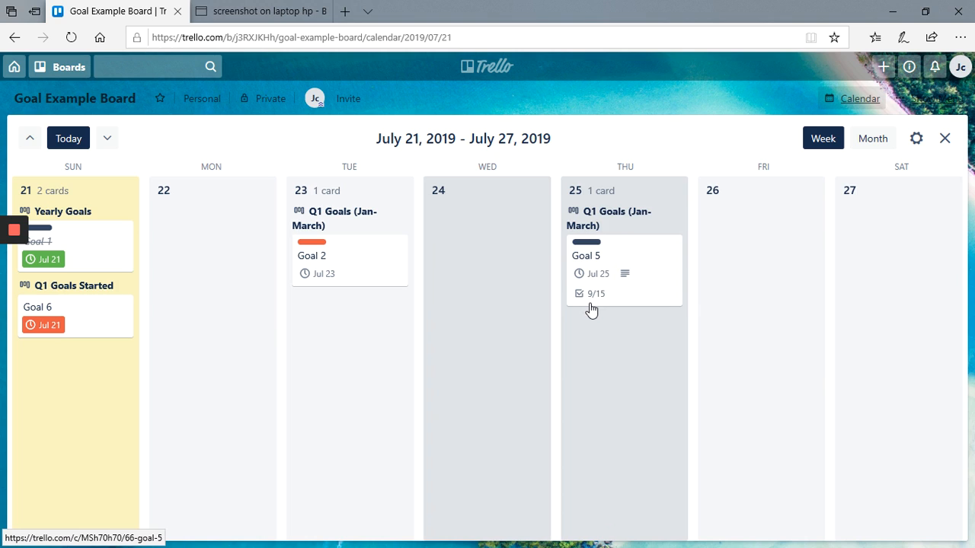
View the Goal 5 card from the calendar, and return to the board after checking the month view.
left_click(629, 272)
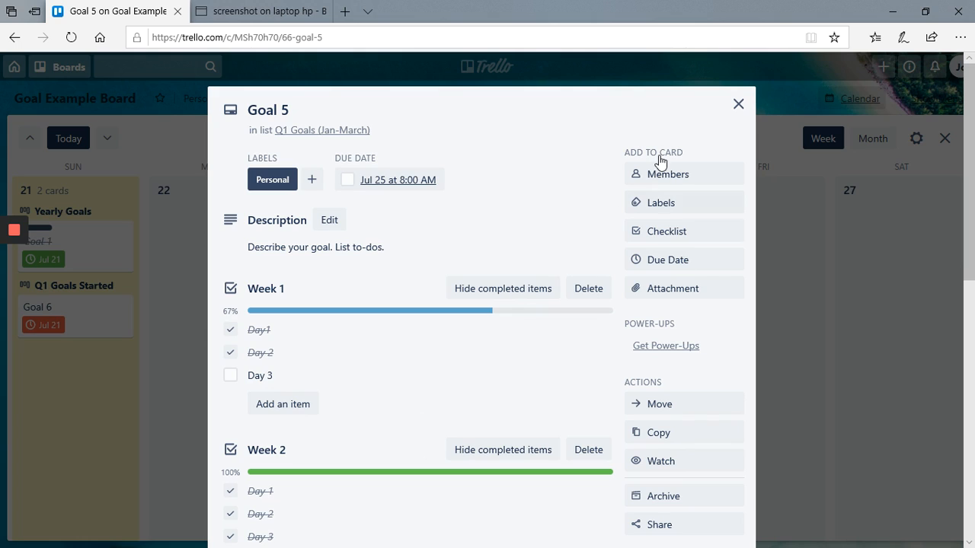
left_click(738, 104)
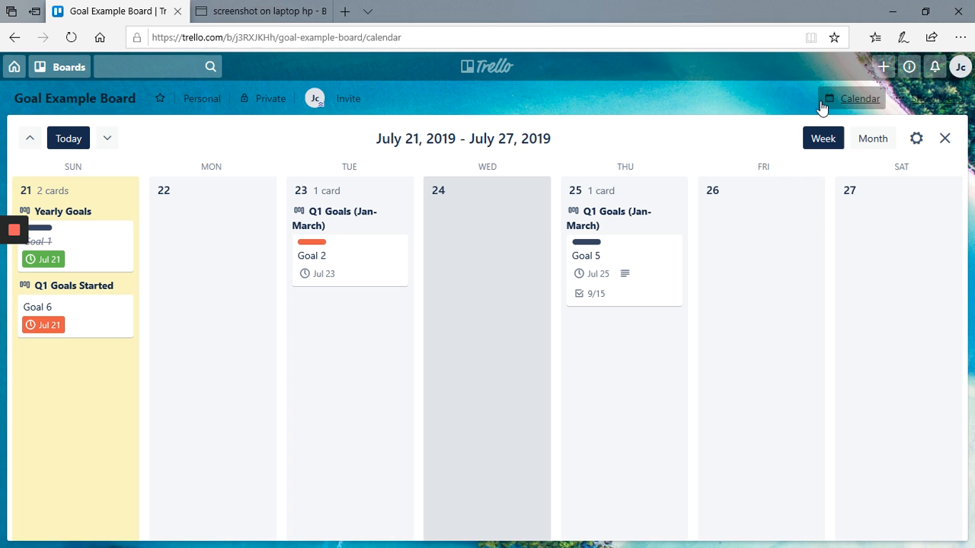
left_click(871, 142)
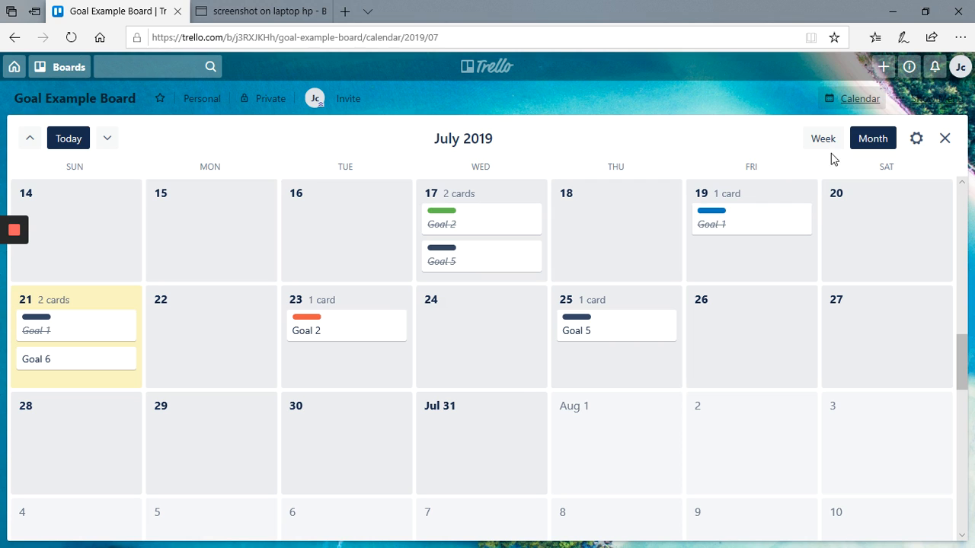
left_click(942, 142)
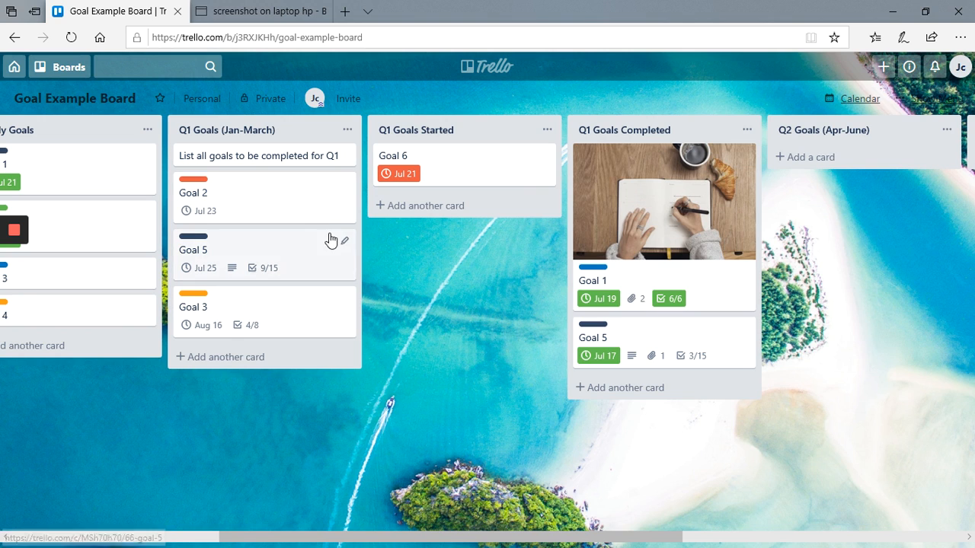
View the details of the Goal 2 card in Q1 Goals (Jan-March) and look over the board's Q2 lists.
left_click(283, 210)
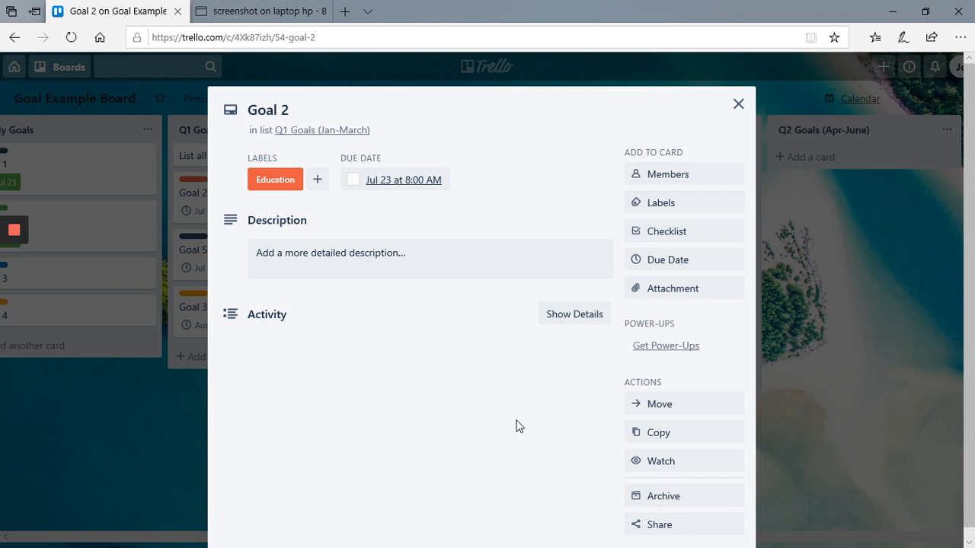
left_click(738, 104)
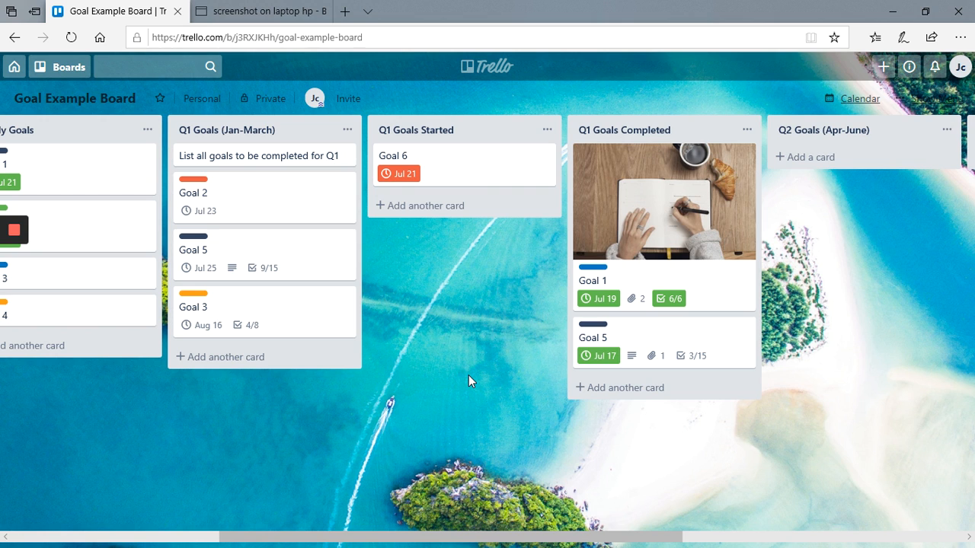
scroll(468, 375, "right", 6)
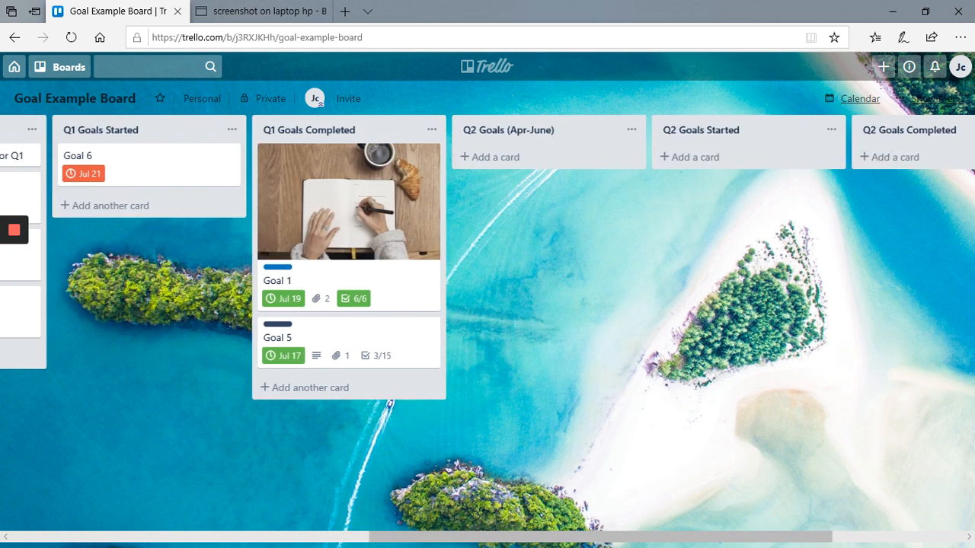
scroll(469, 375, "right", 1)
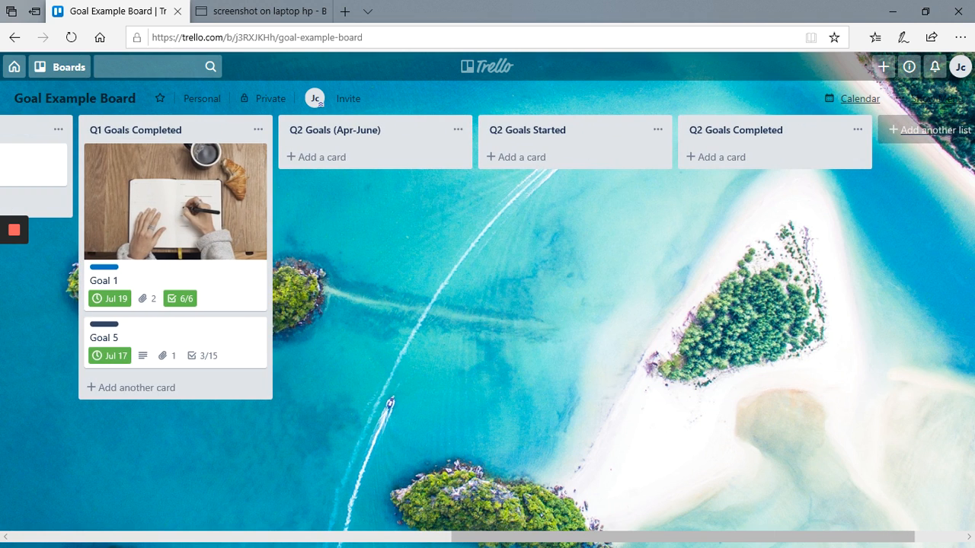
Mark the due date of the Goal 6 card in Q1 Goals Started as complete and close the card.
scroll(468, 374, "left", 6)
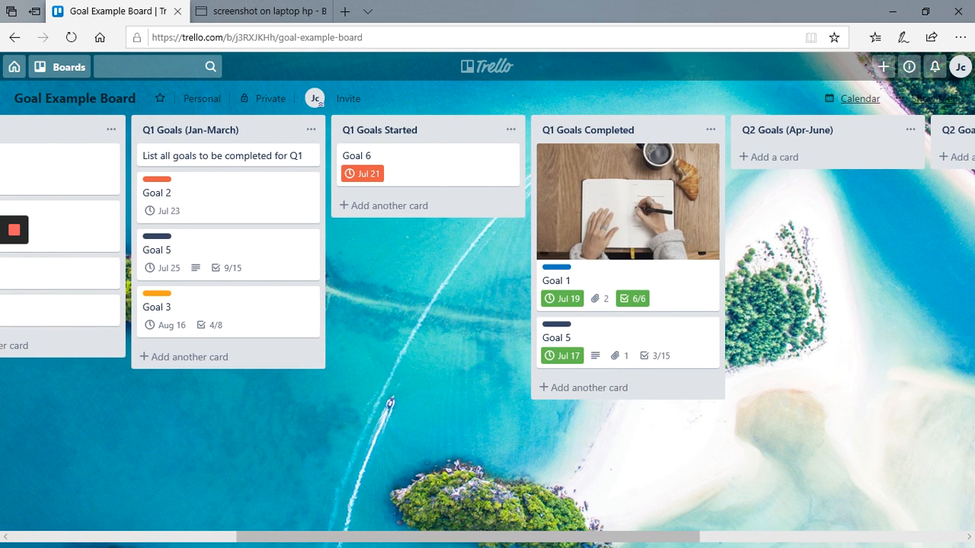
left_click(387, 174)
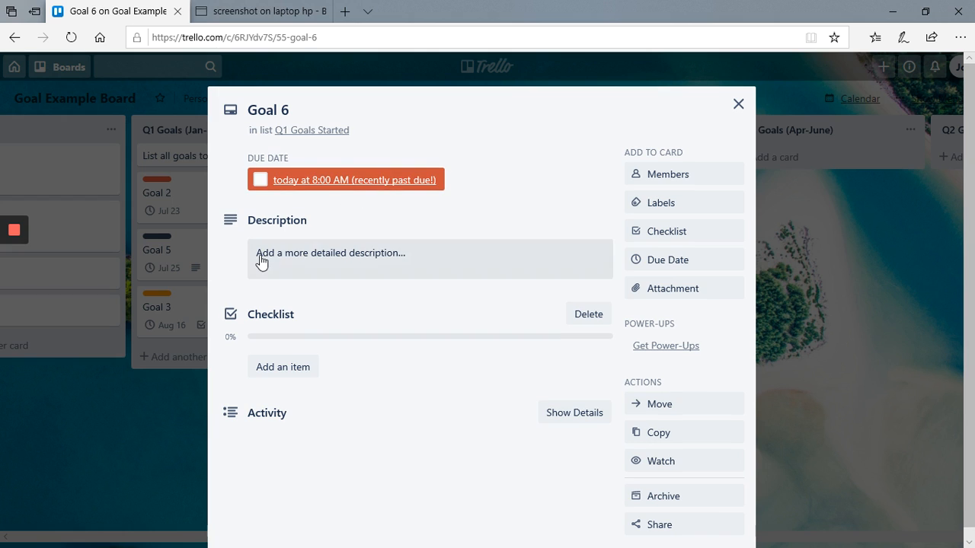
left_click(261, 183)
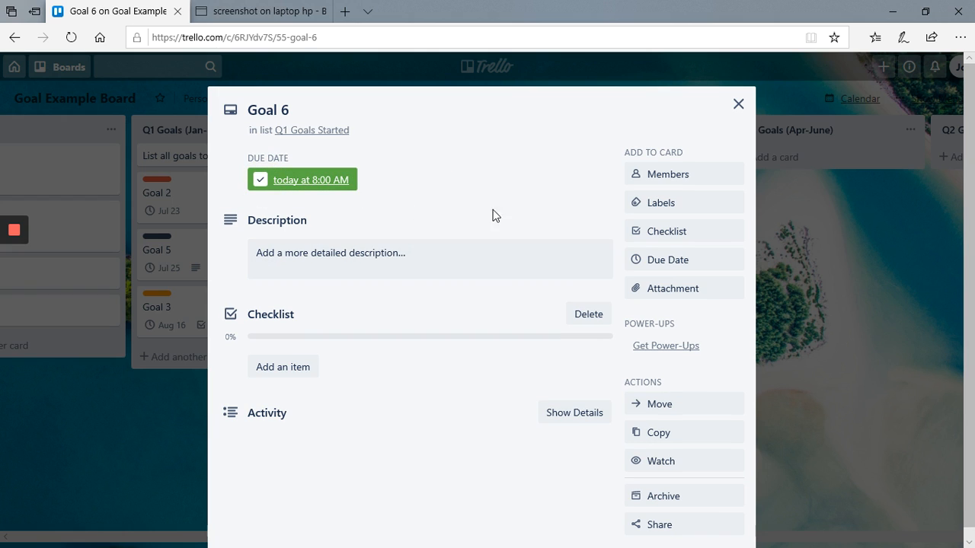
left_click(737, 104)
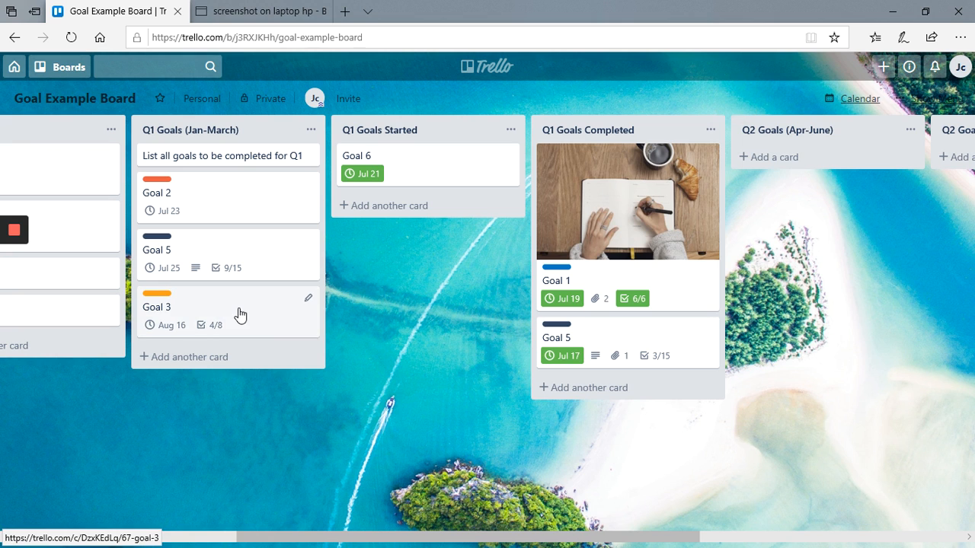
Mark the Goal 3 card's due date as complete, and move the Goal 3 and Goal 6 cards below Goal 1 in Q1 Goals Completed.
left_click(239, 314)
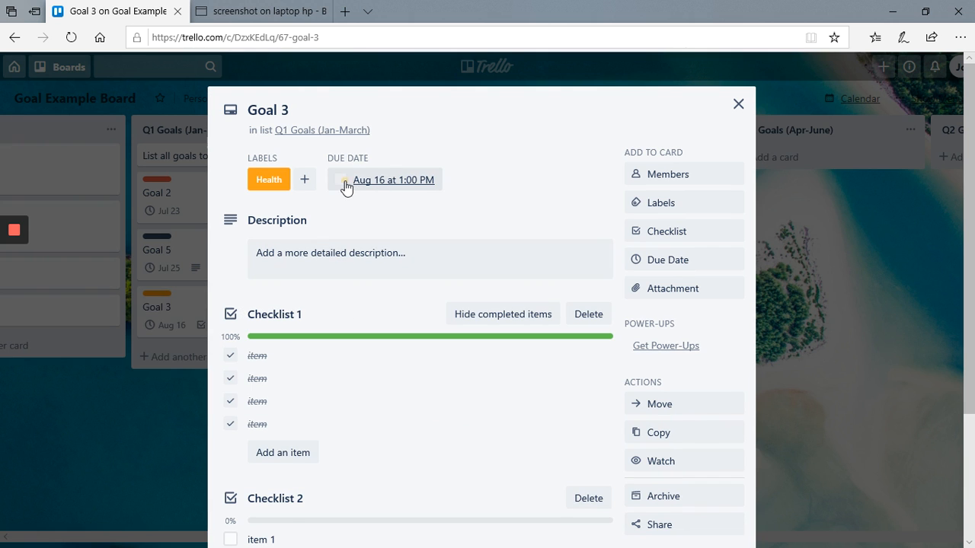
left_click(341, 182)
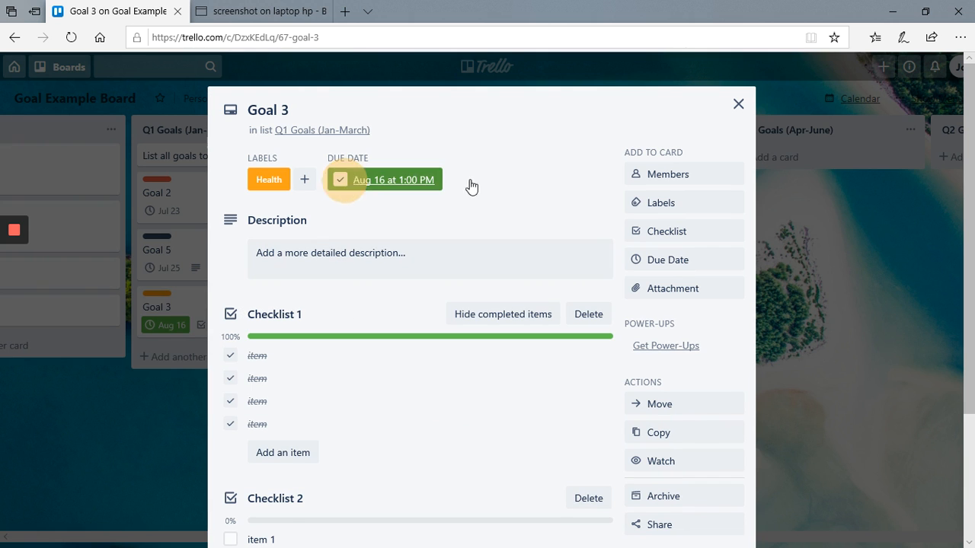
left_click(738, 104)
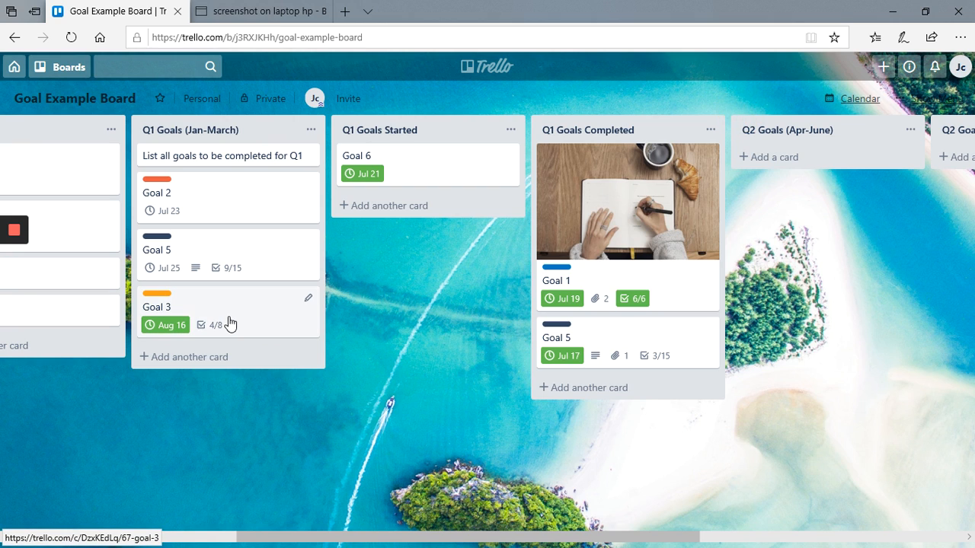
left_click_drag(231, 324, 607, 326)
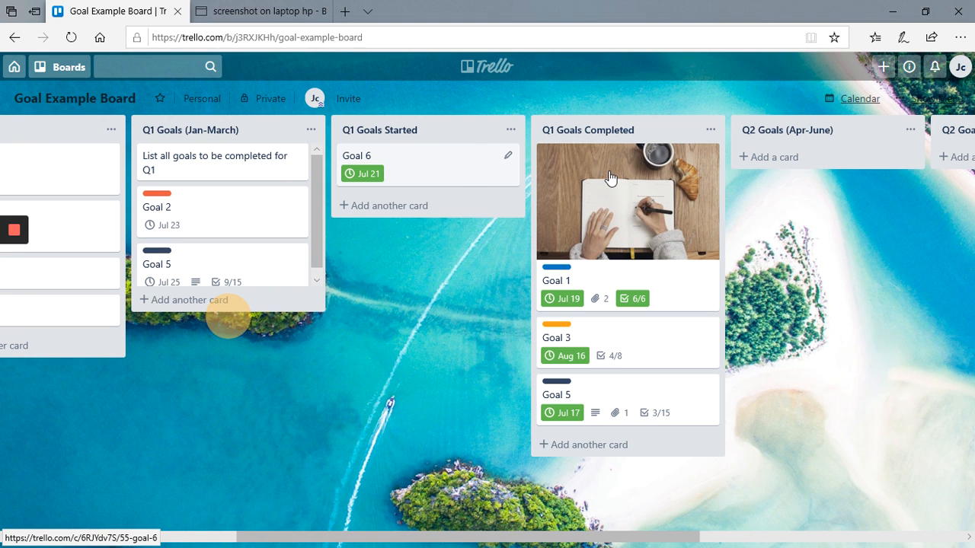
left_click_drag(610, 178, 617, 236)
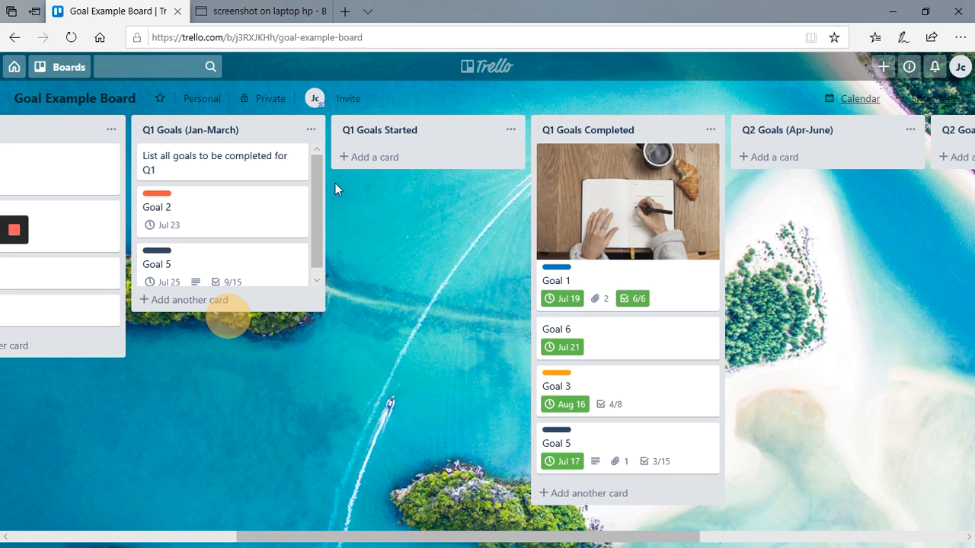
Mark the July 25 Goal 5 card's due date as complete and move the card between Goal 6 and Goal 3 in Q1 Goals Completed.
left_click(233, 264)
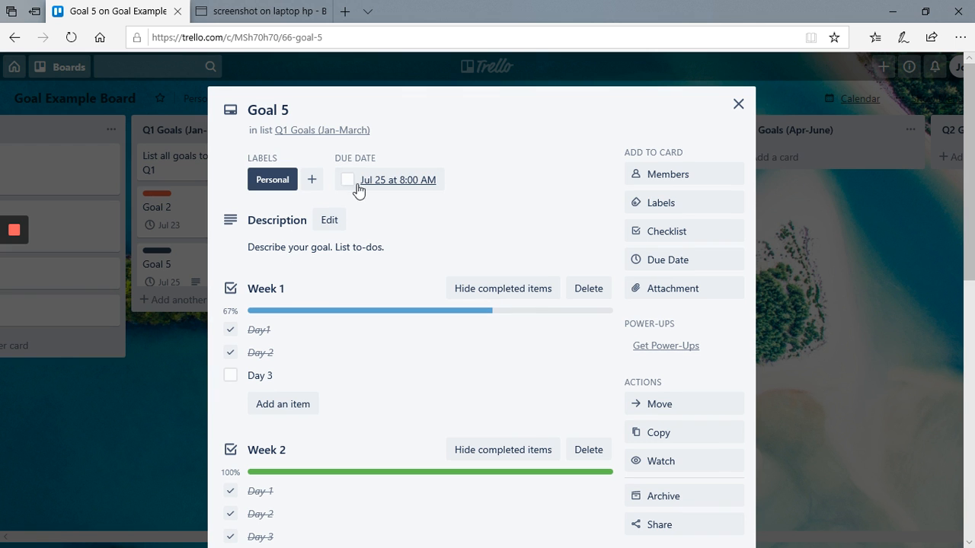
left_click(347, 183)
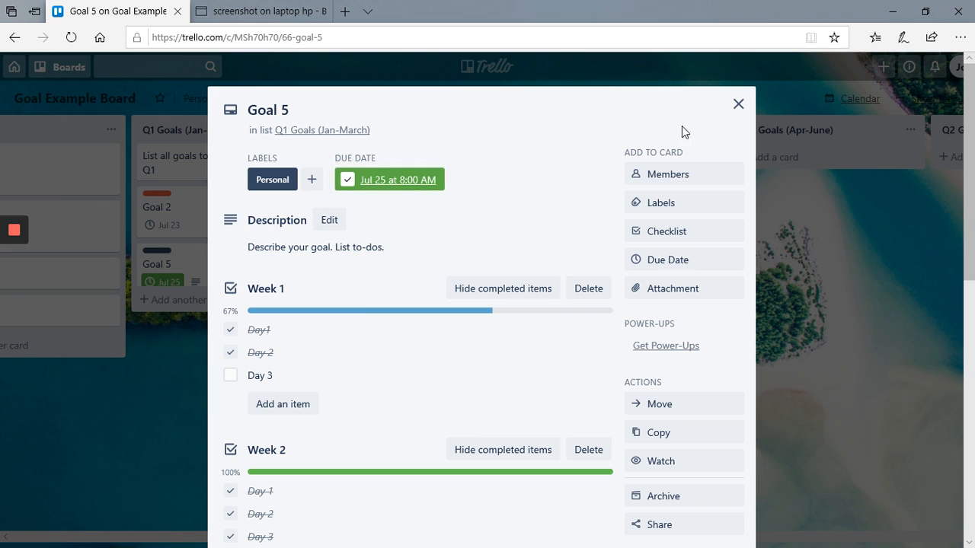
left_click(735, 106)
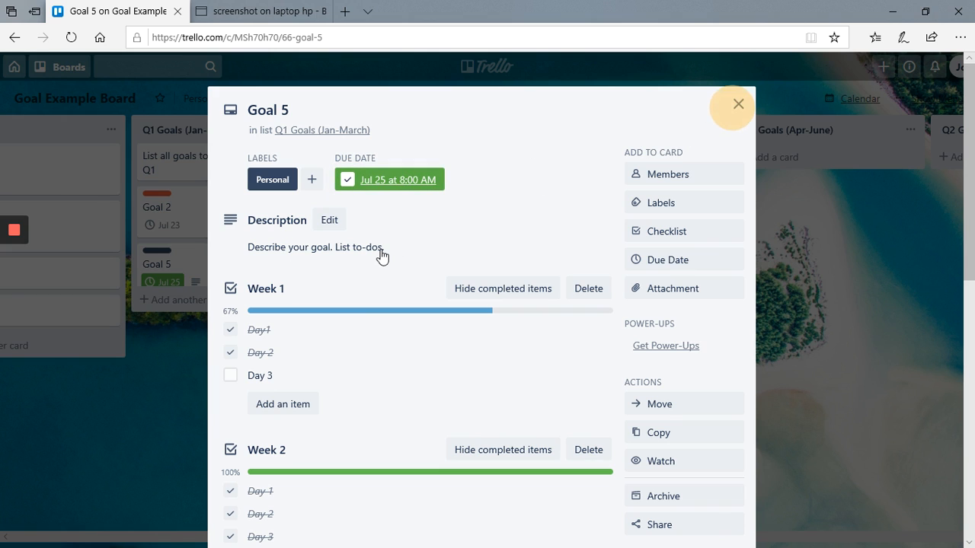
left_click(738, 106)
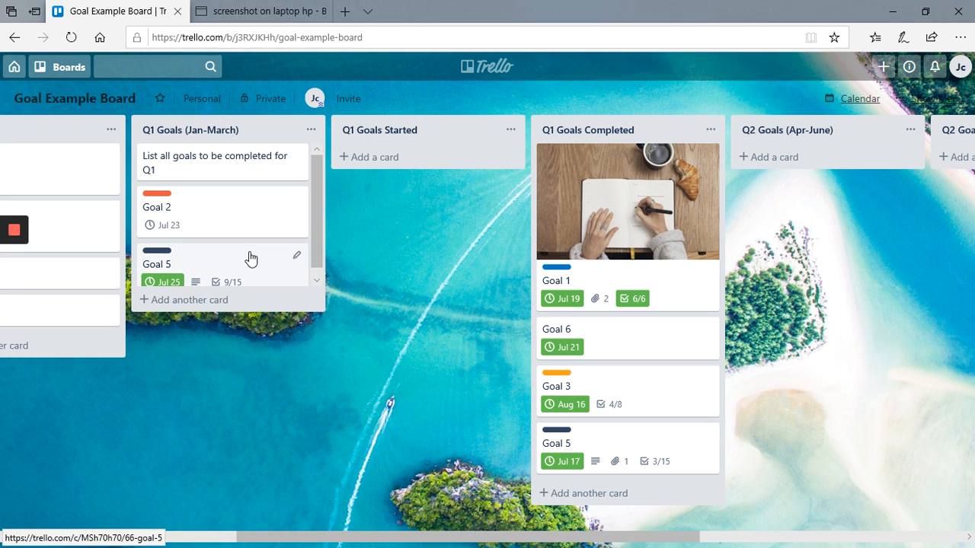
left_click_drag(251, 260, 595, 336)
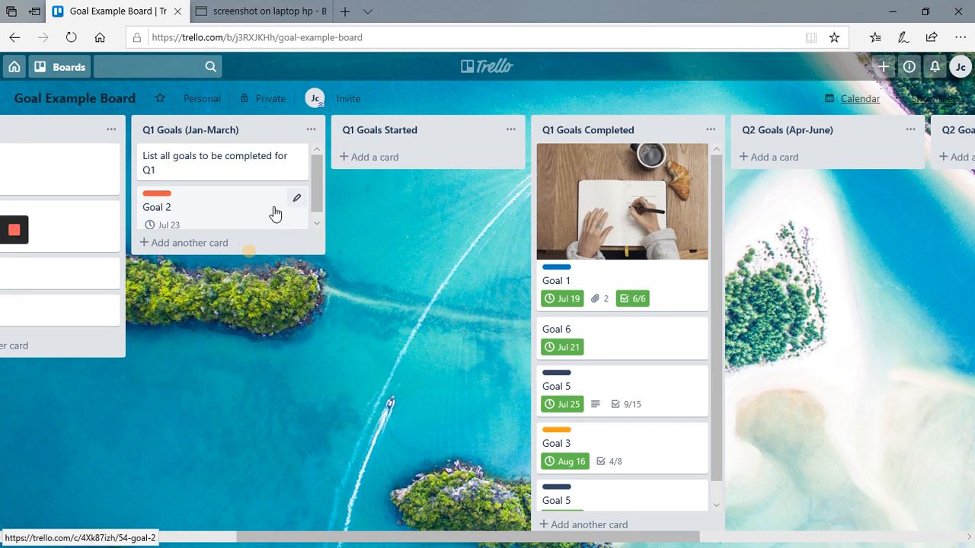
Move the Goal 2 card from Q1 Goals (Jan-March) to Q1 Goals Started and check its due date.
left_click_drag(263, 218, 448, 161)
left_click(448, 162)
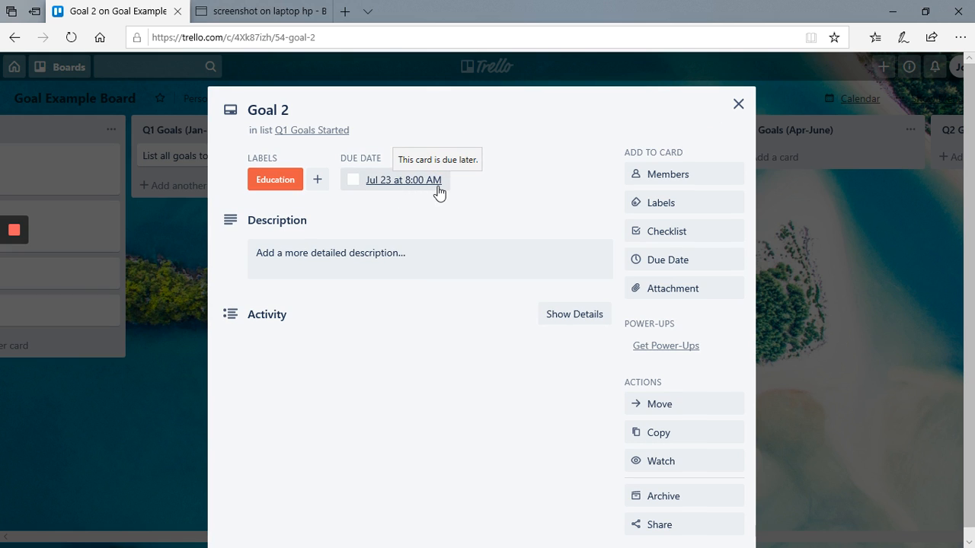
left_click(738, 104)
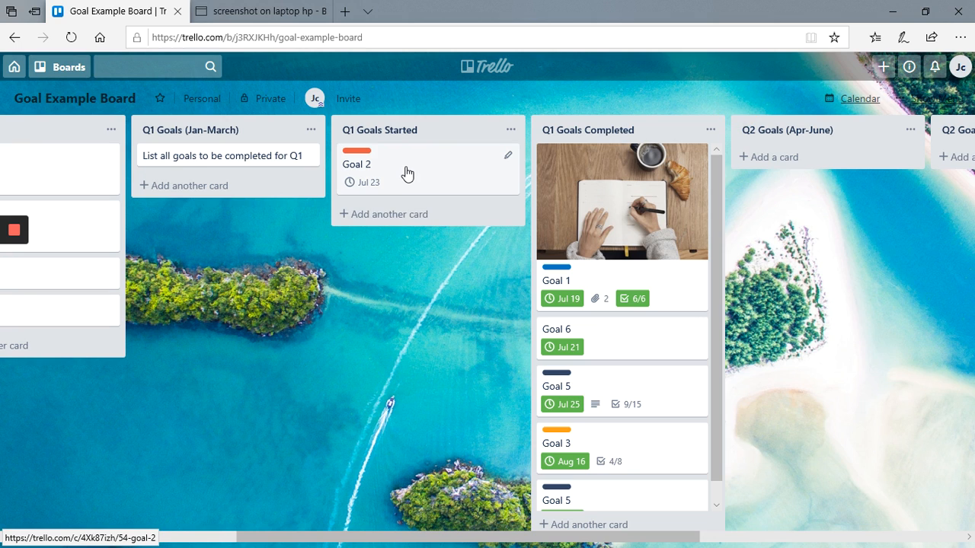
Carry the unfinished Goal 2 card over to Q2 Goals (Apr-June) and move it on to Q2 Goals Started.
left_click_drag(406, 169, 798, 178)
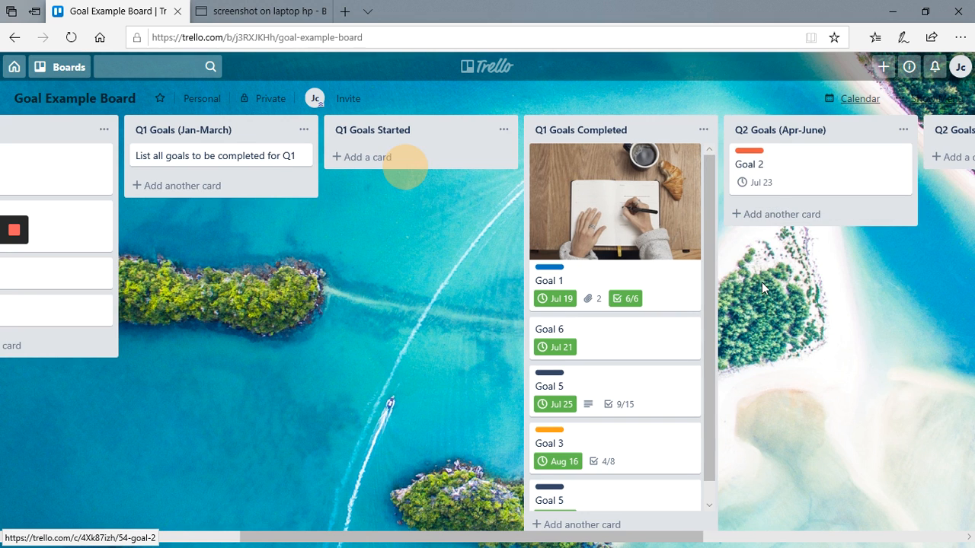
scroll(765, 287, "right", 4)
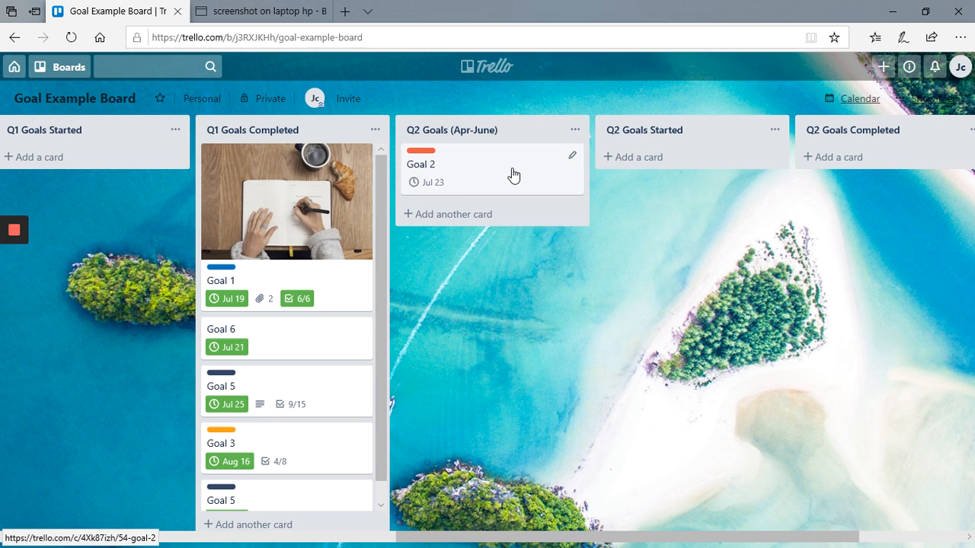
left_click_drag(514, 172, 700, 161)
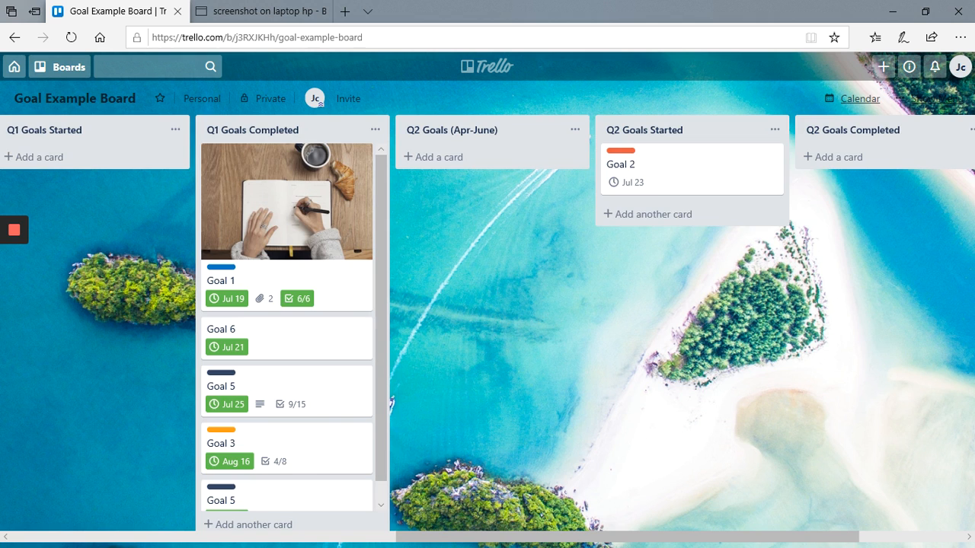
Check off Day 3 in the Week 1 checklist of the July 25 Goal 5 card in Q1 Goals Completed and close the card.
scroll(698, 301, "left", 5)
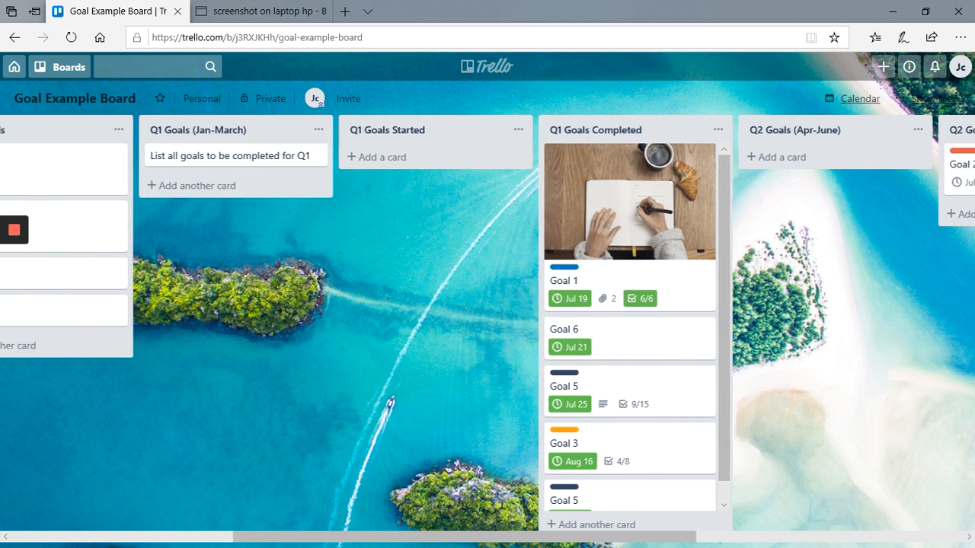
scroll(488, 312, "left", 2)
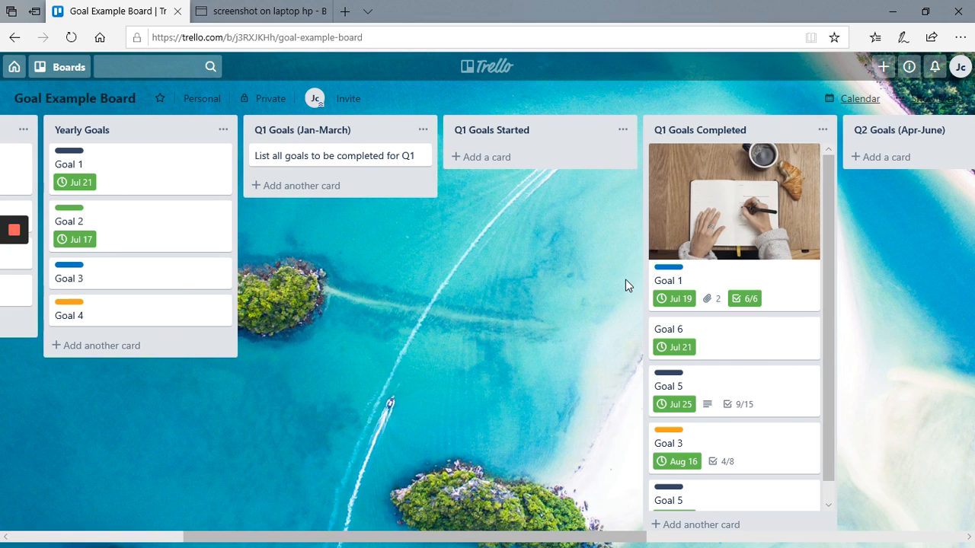
left_click(733, 414)
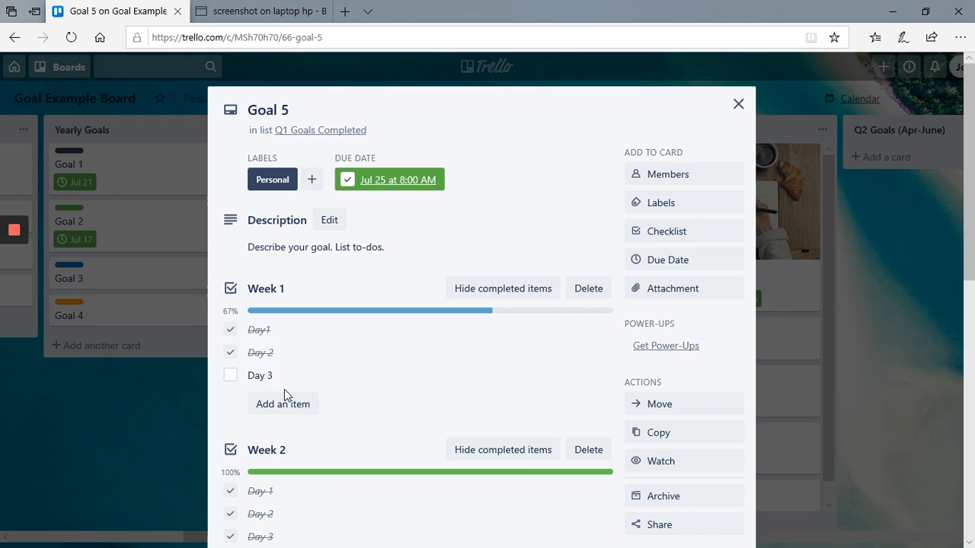
left_click(231, 354)
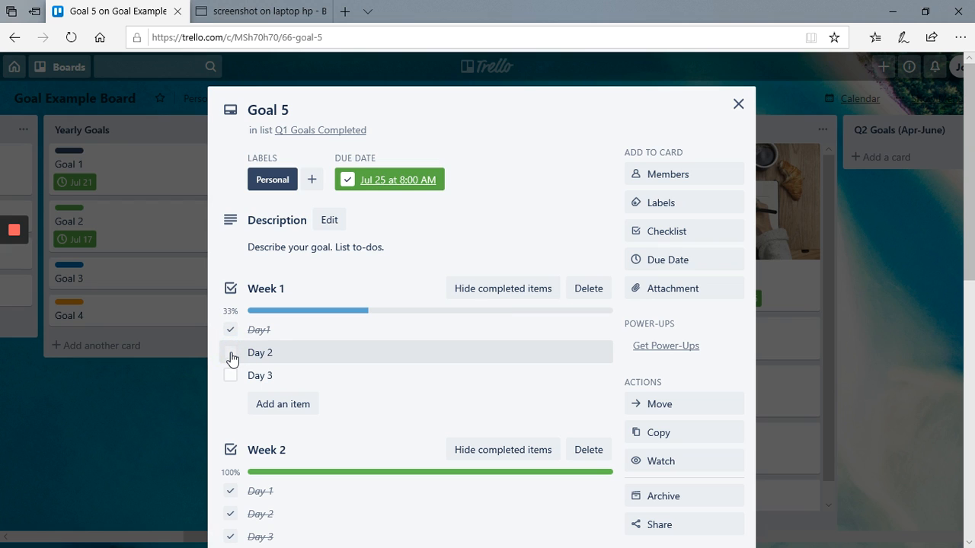
left_click(231, 353)
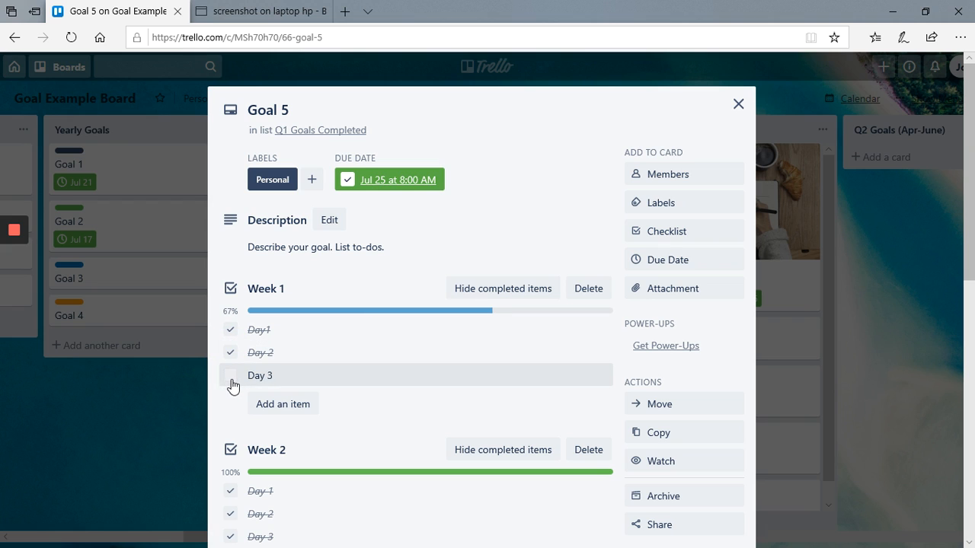
left_click(231, 378)
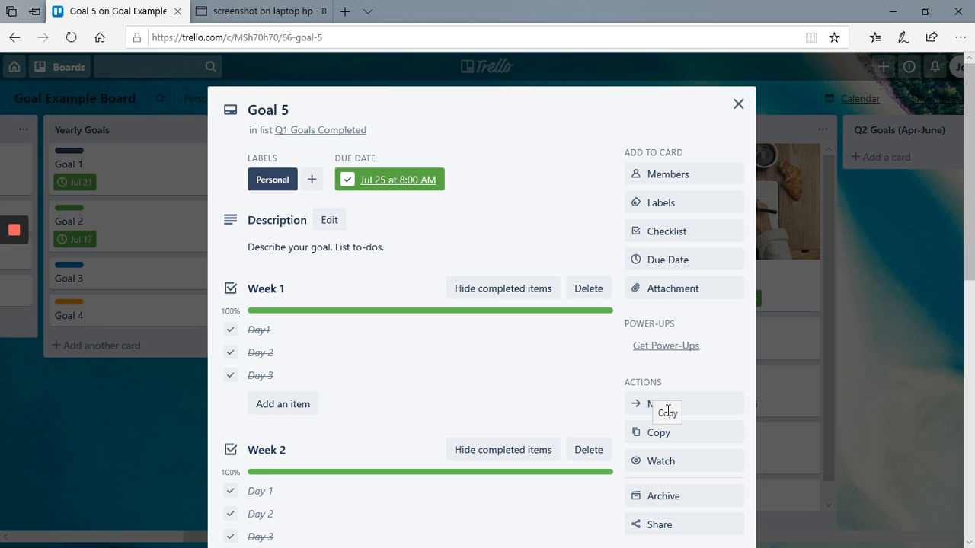
left_click(740, 107)
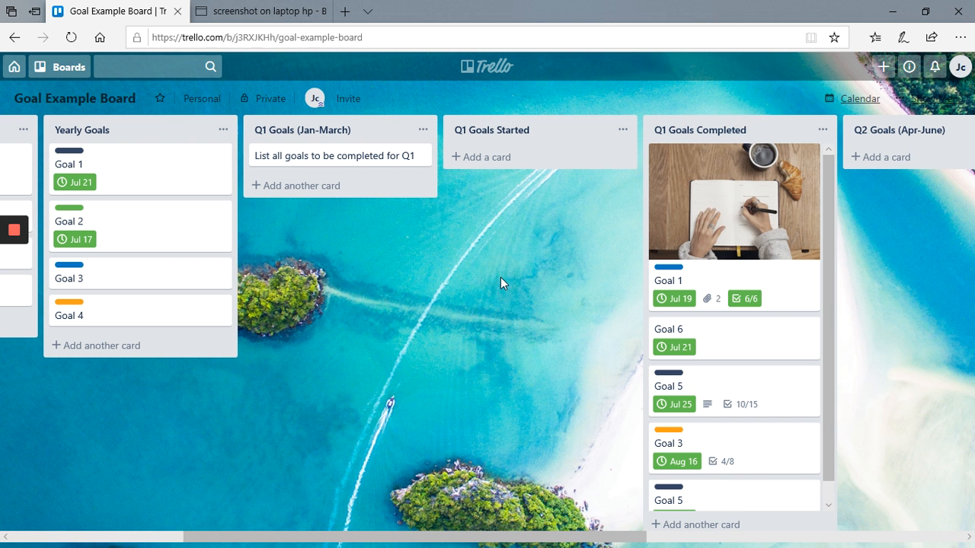
scroll(500, 283, "left", 5)
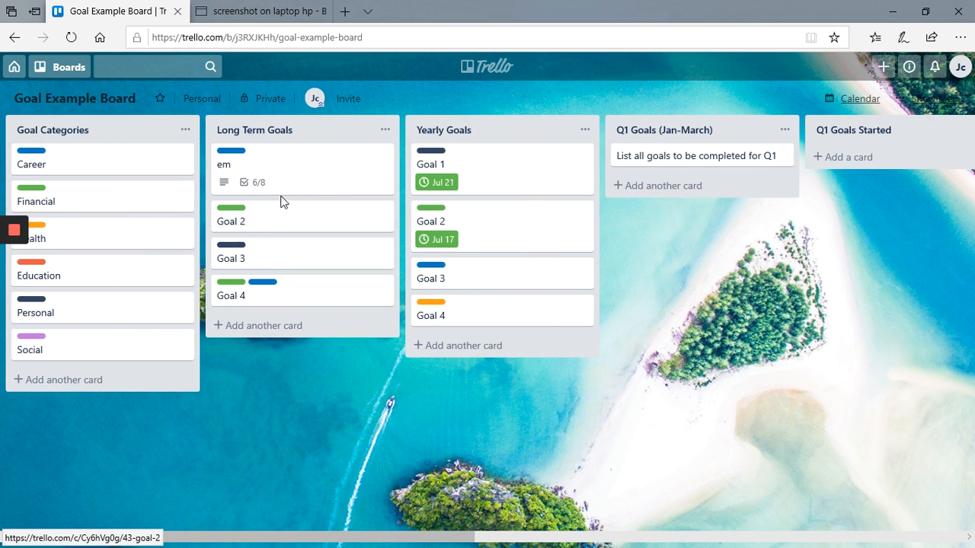
left_click(385, 131)
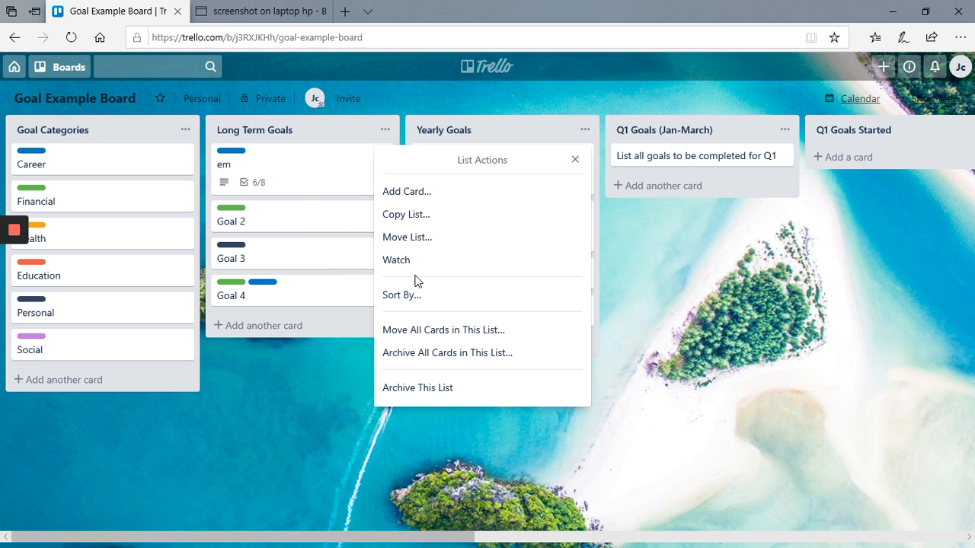
left_click(574, 162)
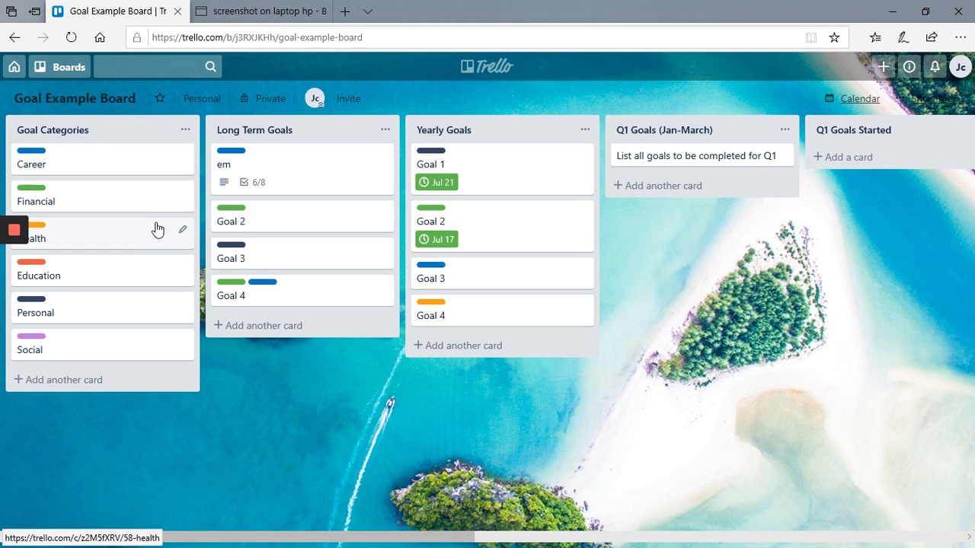
left_click(186, 131)
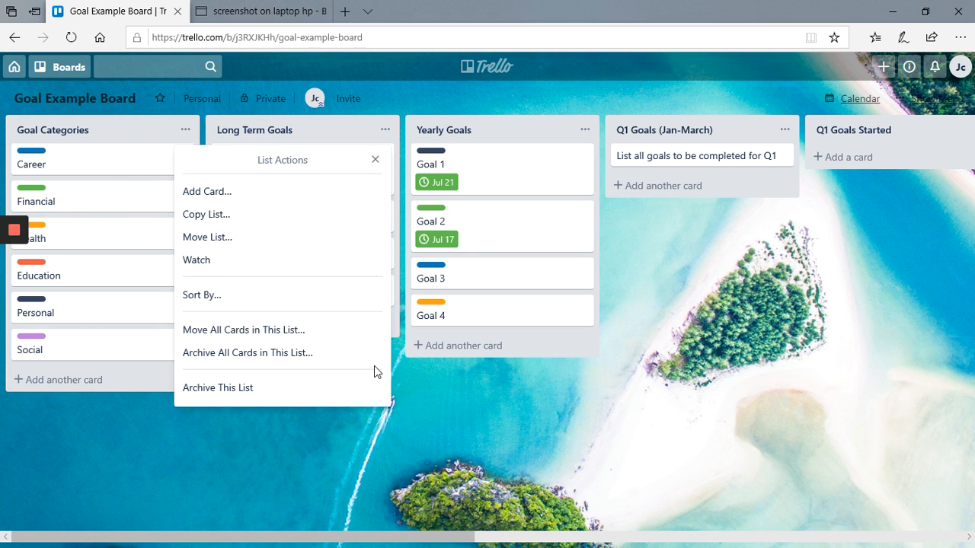
left_click(444, 407)
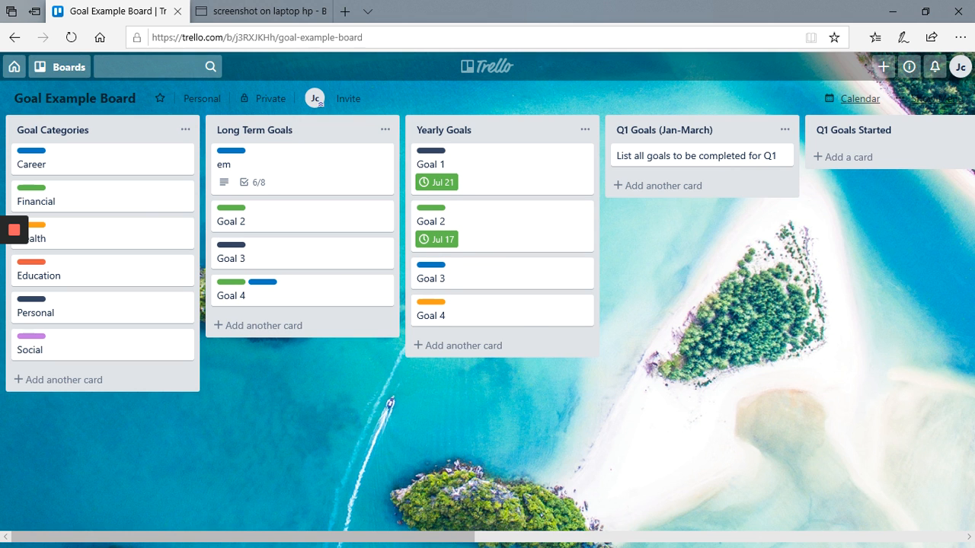
Add a new list named Bucket List and move it between Goal Categories and Long Term Goals.
scroll(444, 403, "right", 7)
scroll(444, 402, "left", 3)
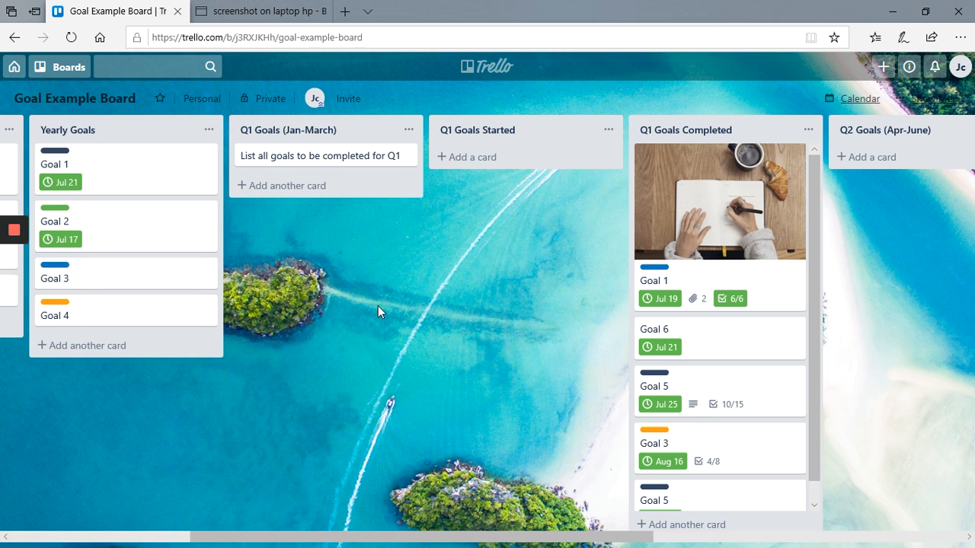
scroll(378, 306, "right", 3)
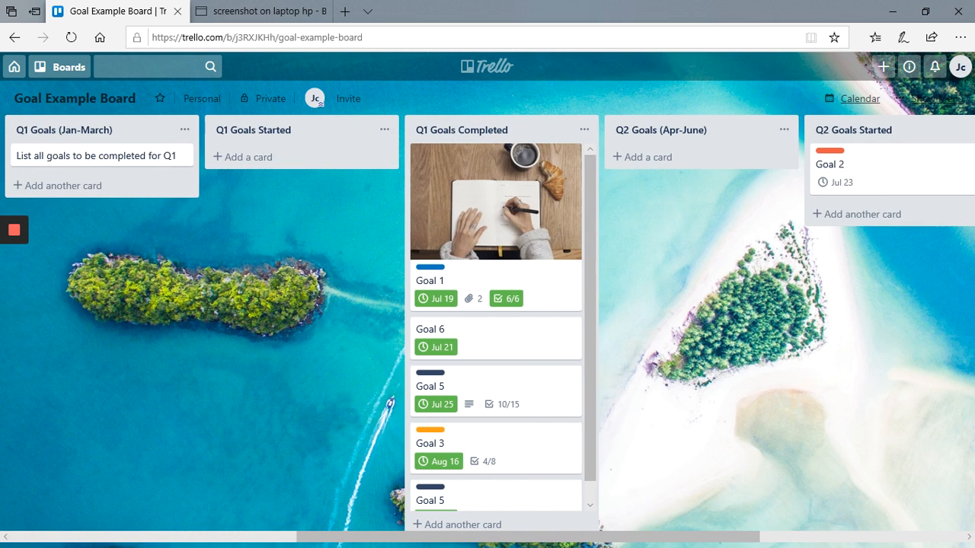
scroll(488, 323, "right", 5)
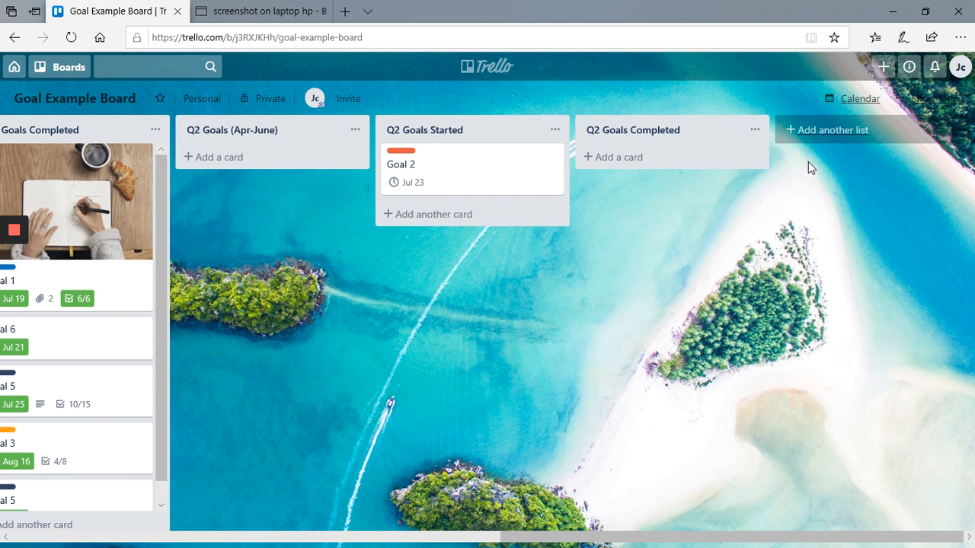
left_click(813, 132)
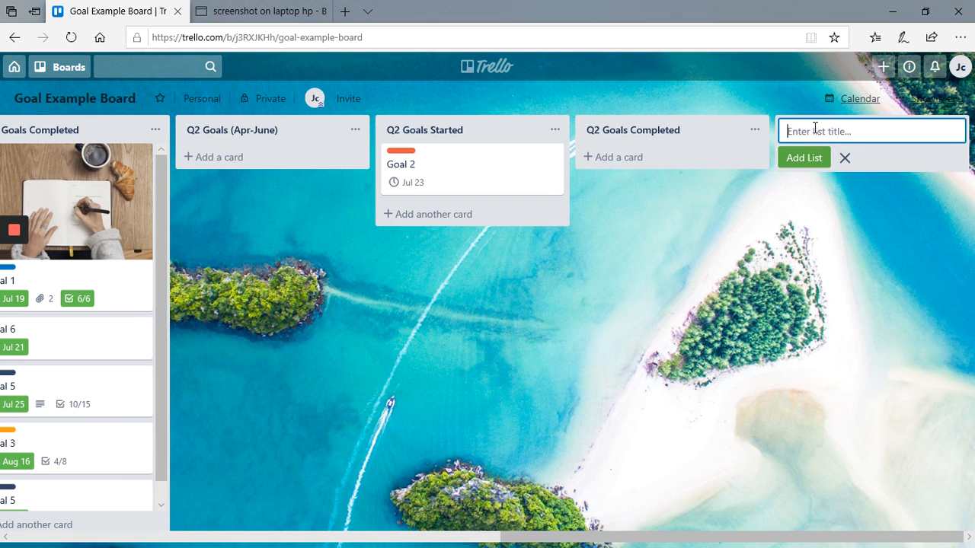
type("Bu")
scroll(815, 128, "up", 2)
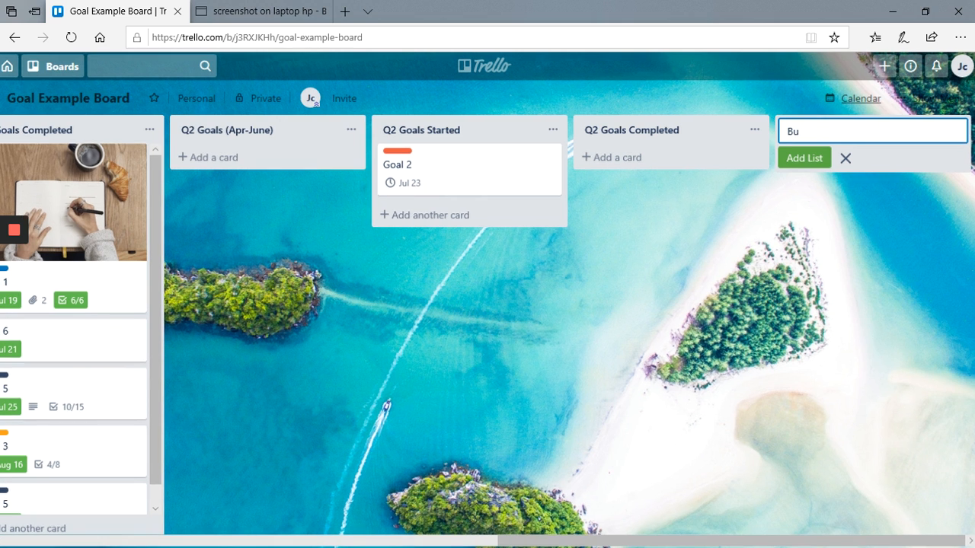
type("cket")
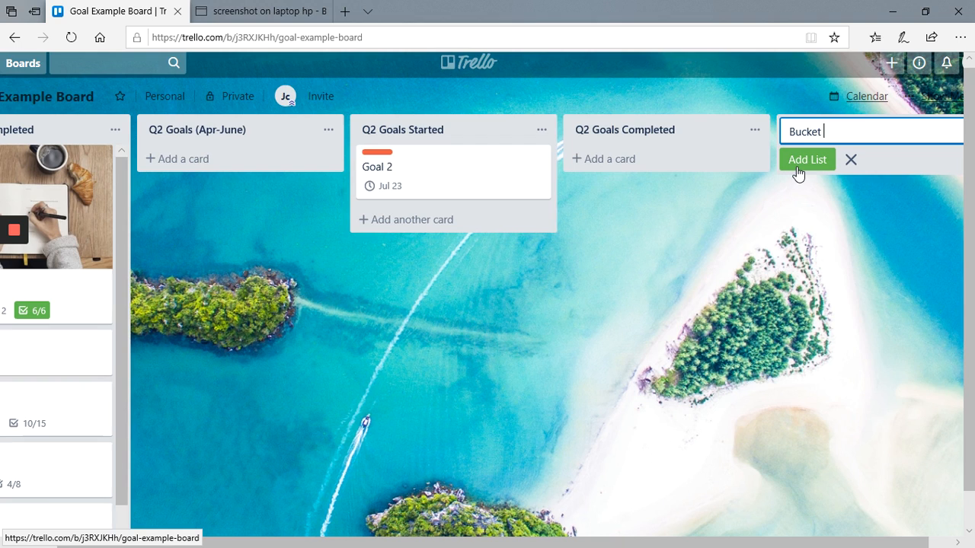
type(" List")
left_click(797, 173)
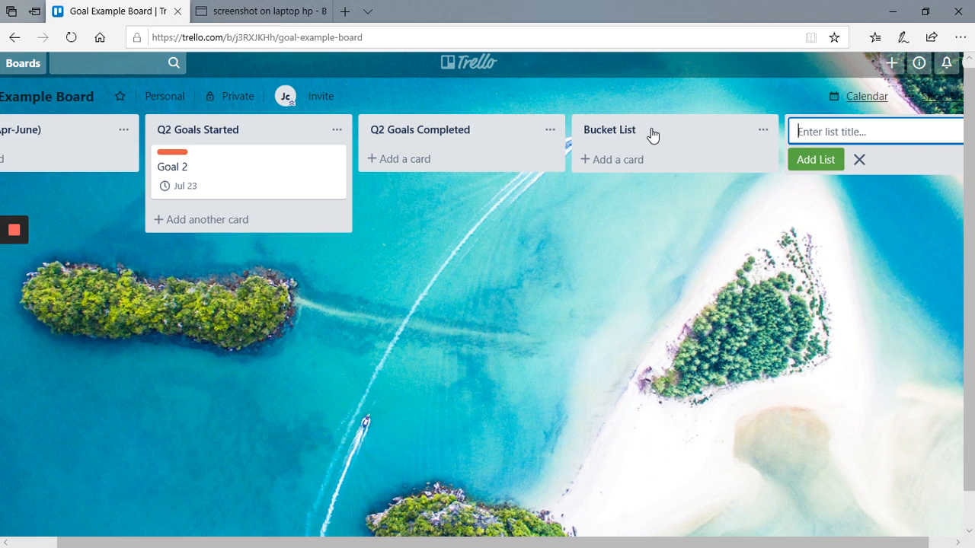
left_click_drag(651, 132, 249, 142)
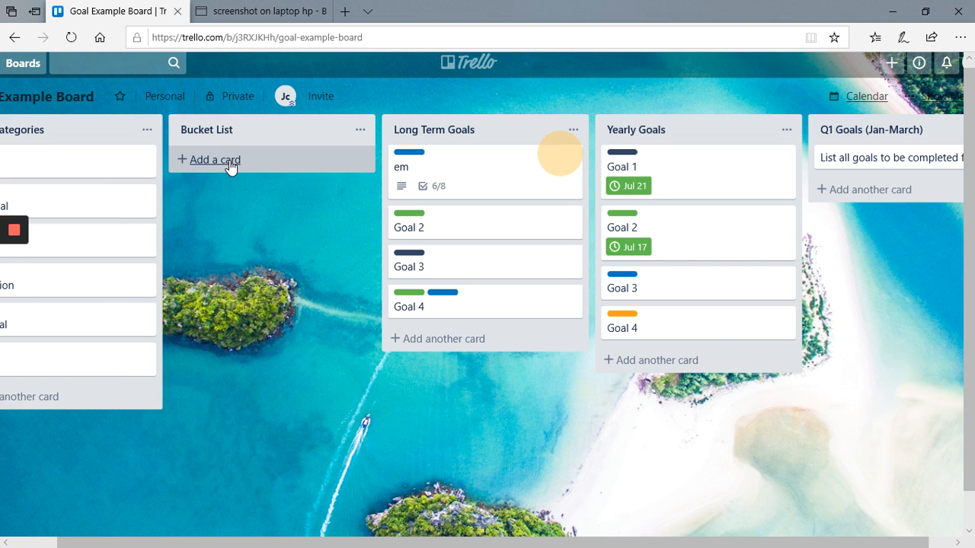
Add a card titled Sky Diving to the Bucket List list and close the card entry form.
left_click(231, 165)
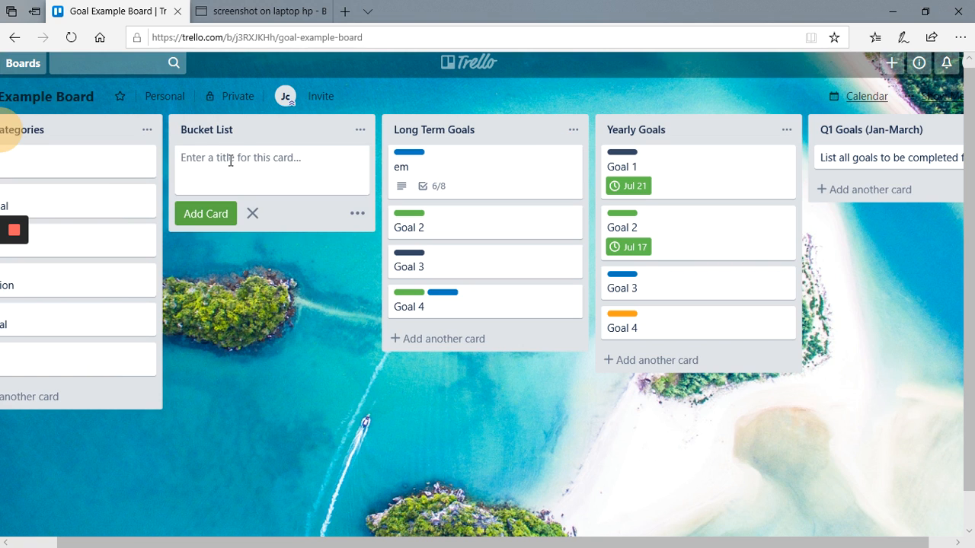
left_click(230, 161)
type("S")
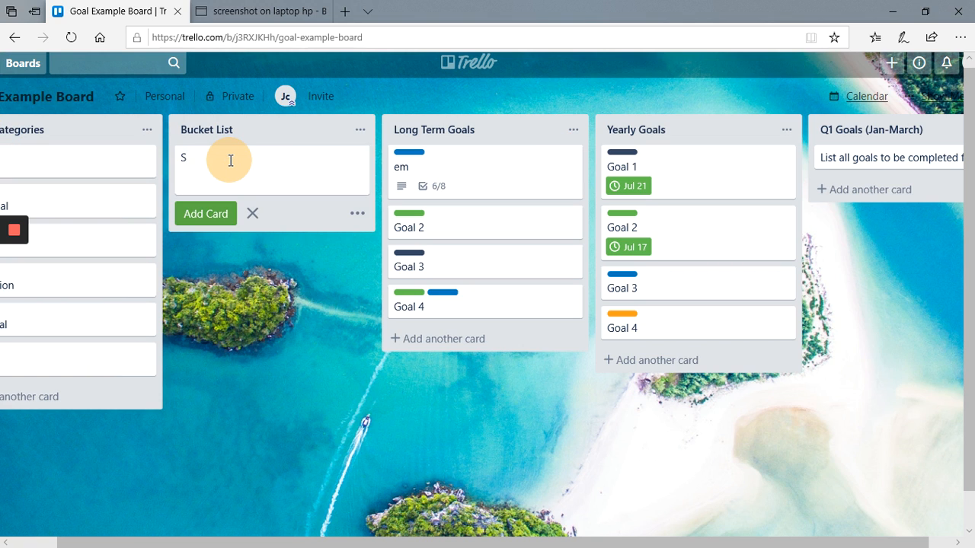
type("ky Diving")
key("Return")
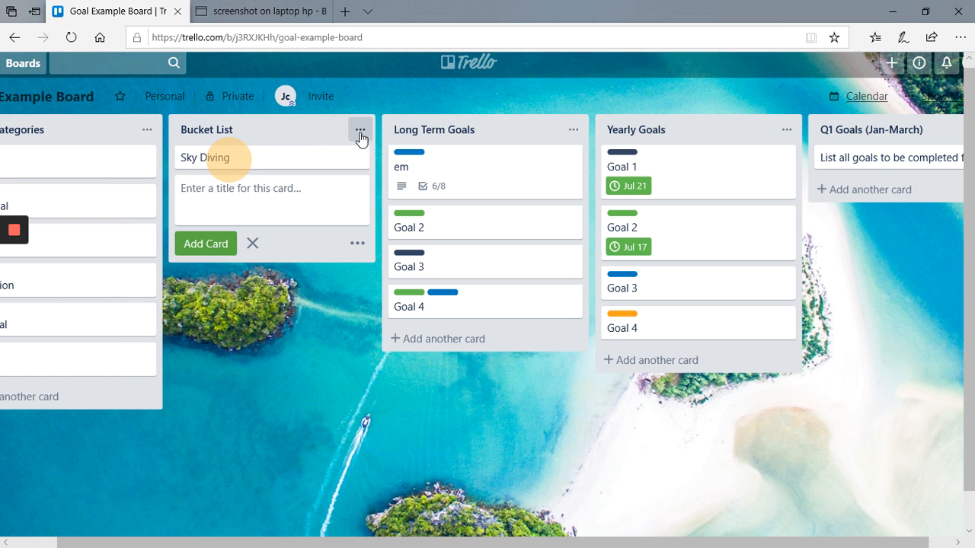
left_click(282, 340)
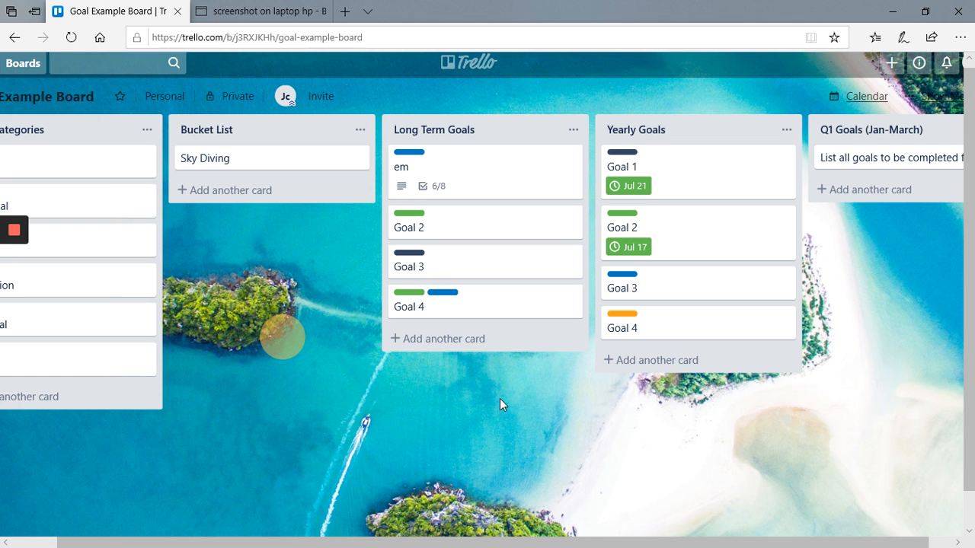
scroll(499, 398, "right", 6)
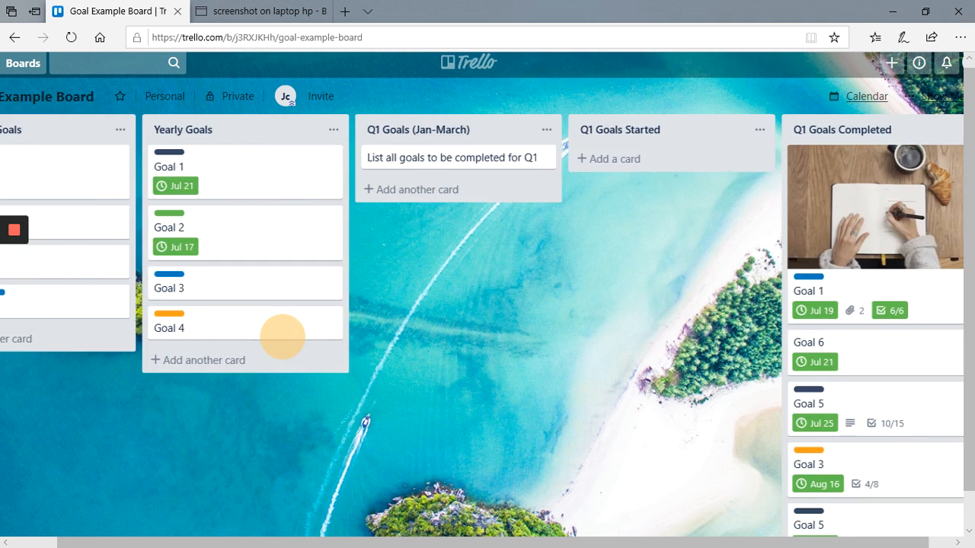
scroll(664, 391, "right", 4)
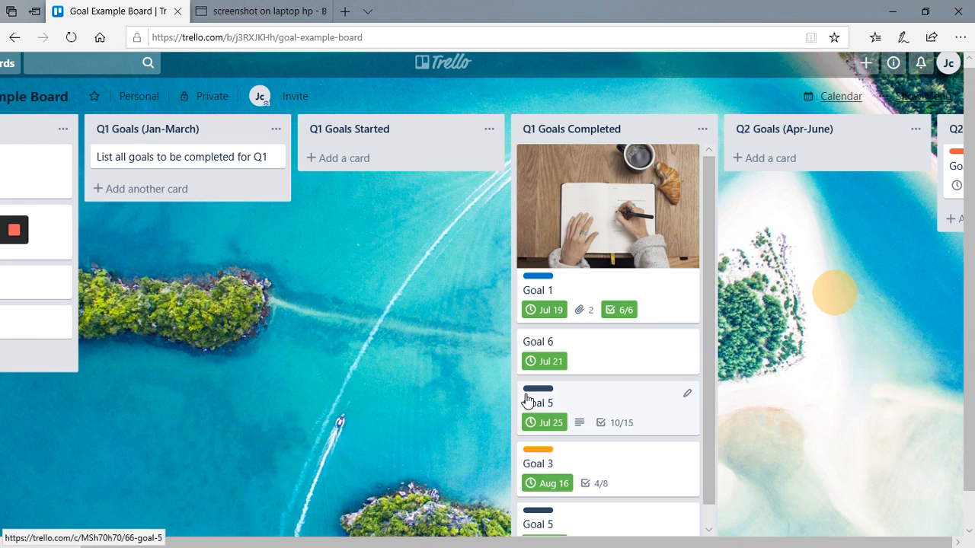
mouse_move(13, 232)
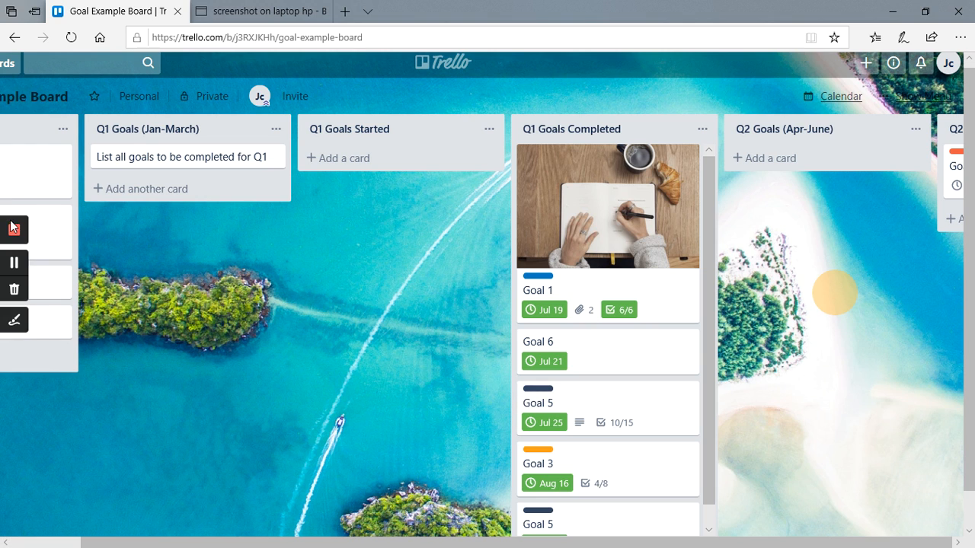